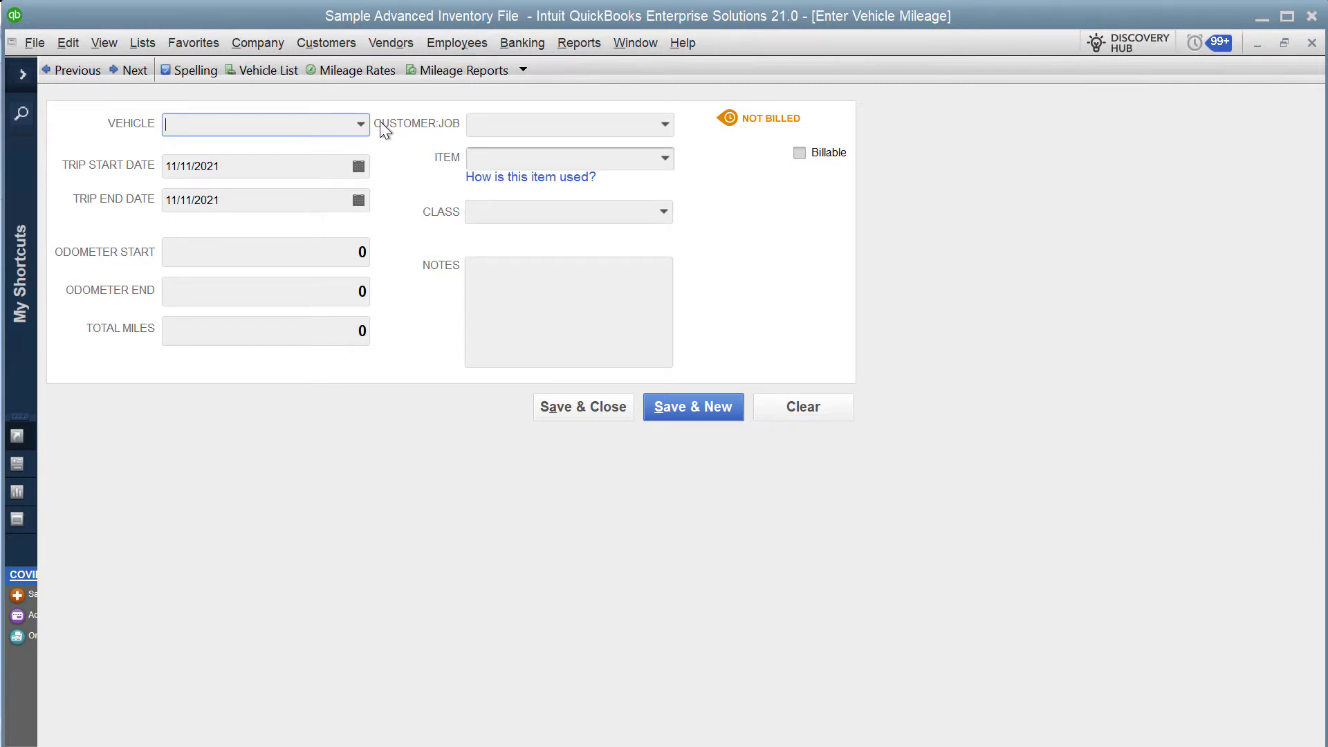
- Examine the available vehicle, customer:job and item choices in the vehicle mileage entry form
click(359, 124)
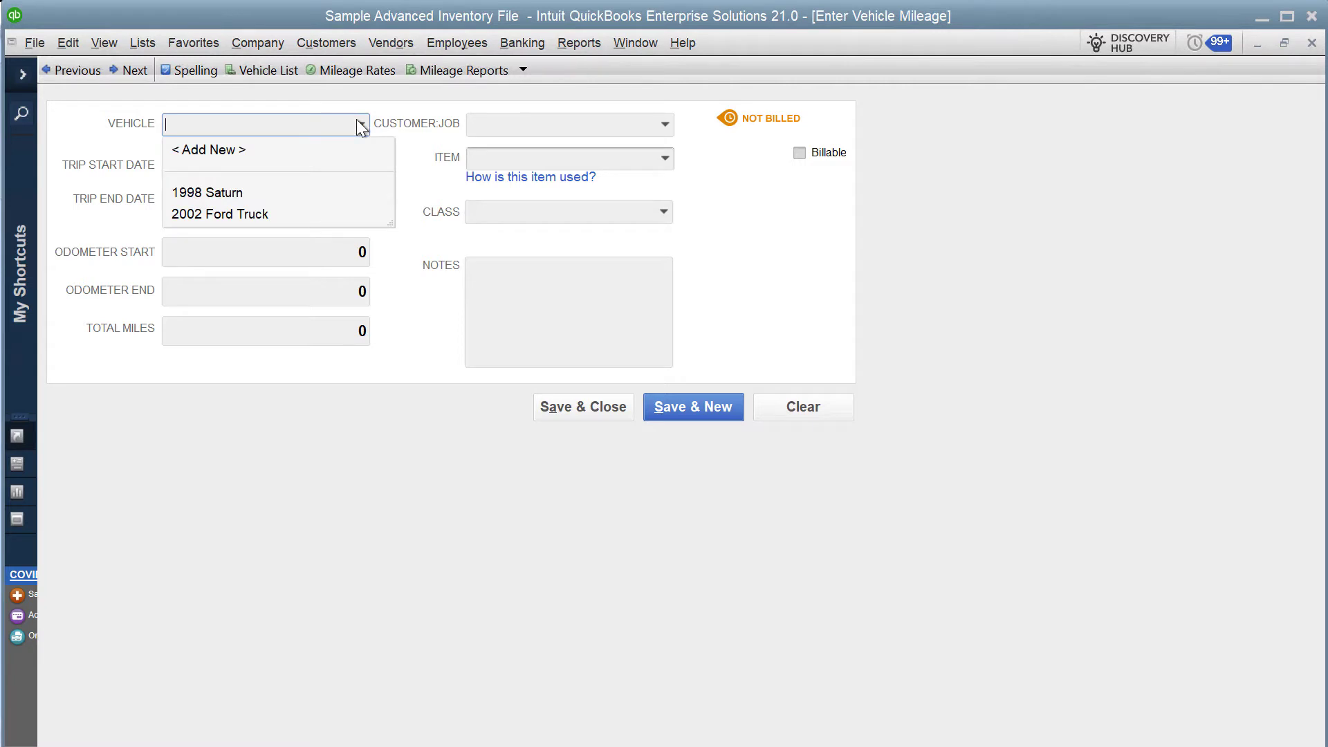
click(407, 147)
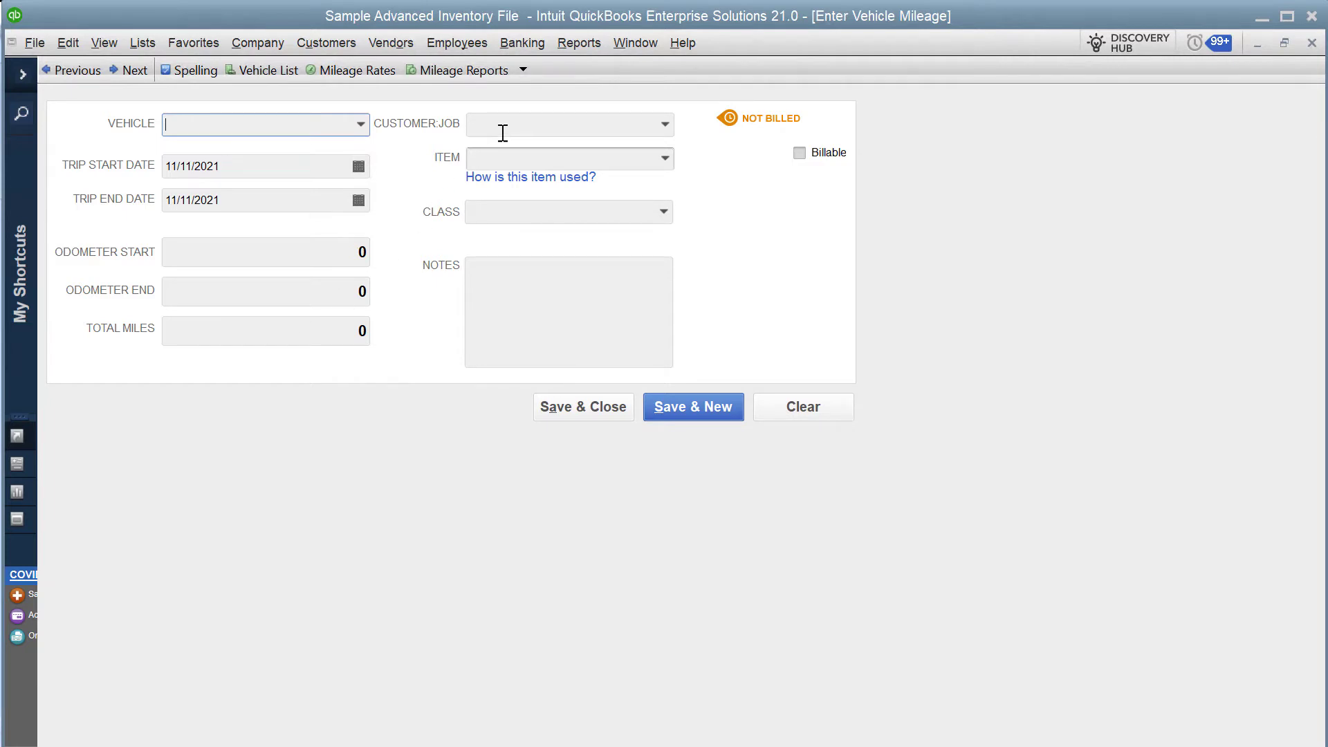
click(663, 125)
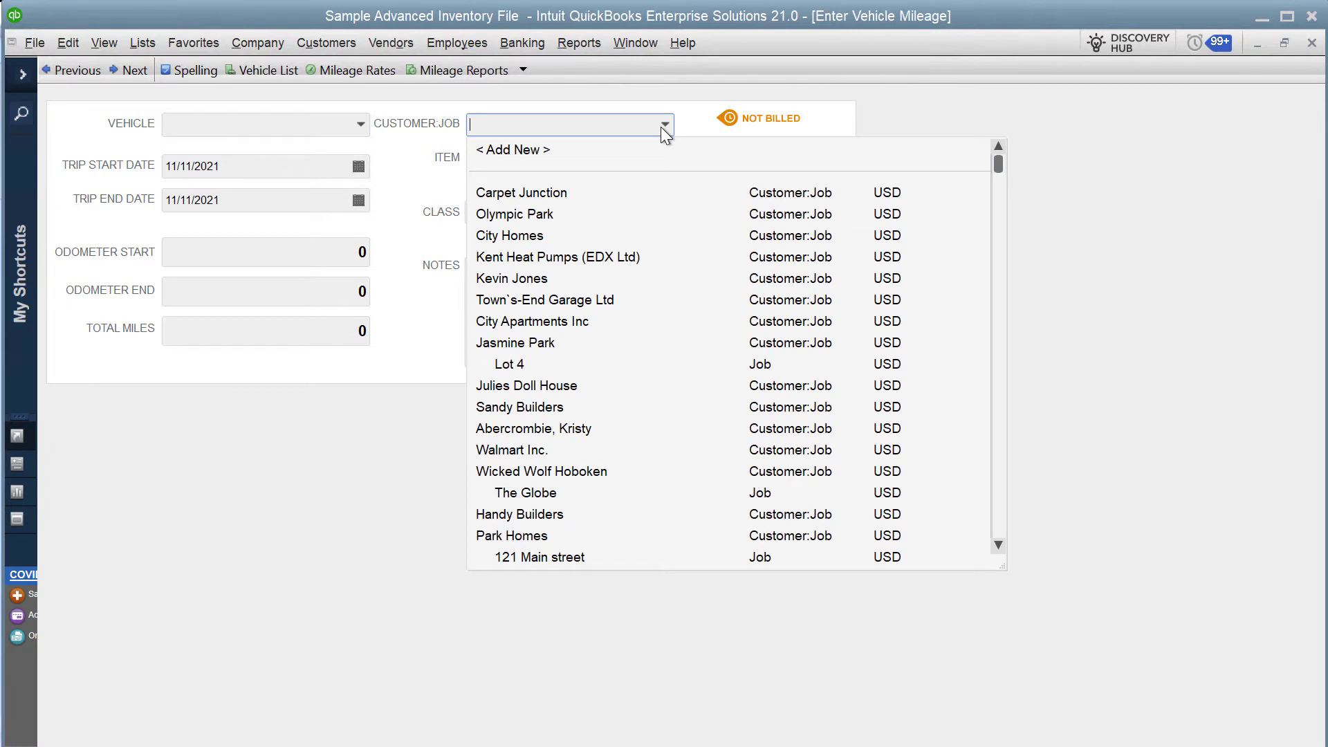
click(663, 126)
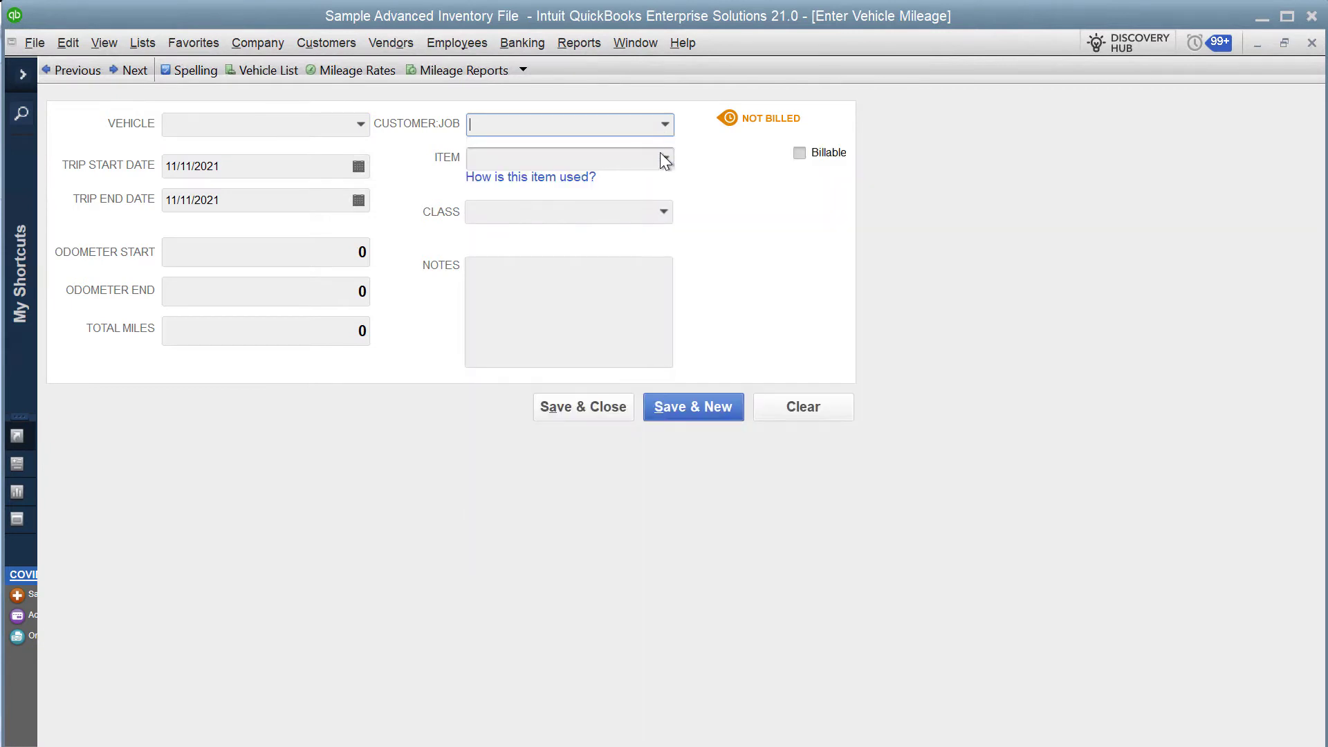
click(664, 160)
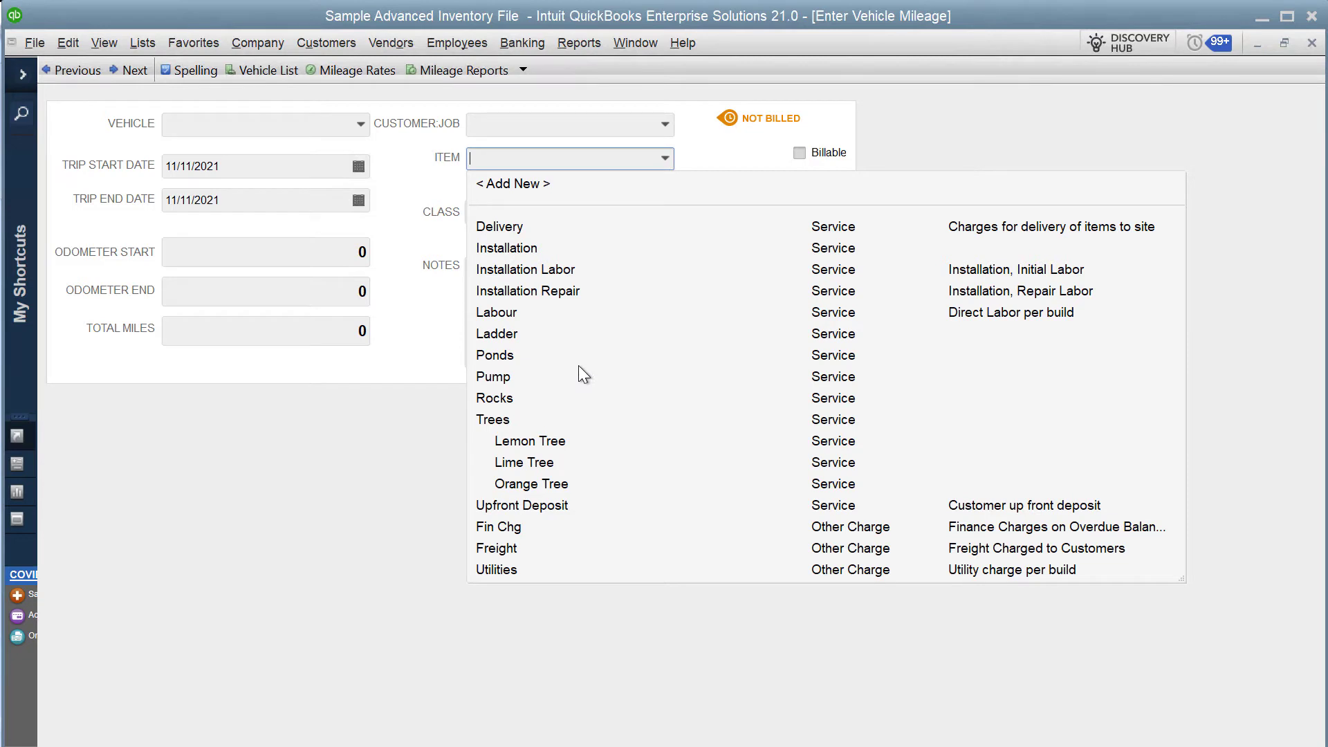
- Choose Delivery as the mileage item, and close the entry form without recording it
click(499, 227)
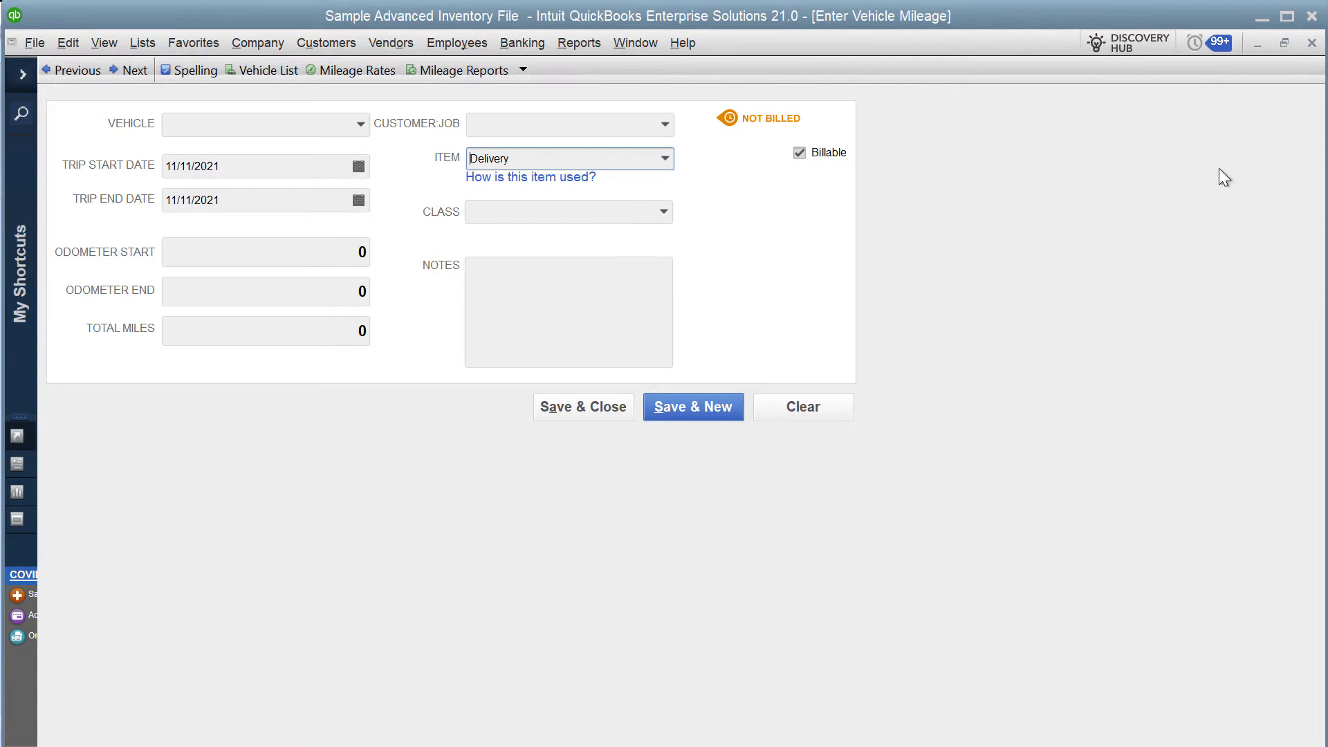
click(1312, 43)
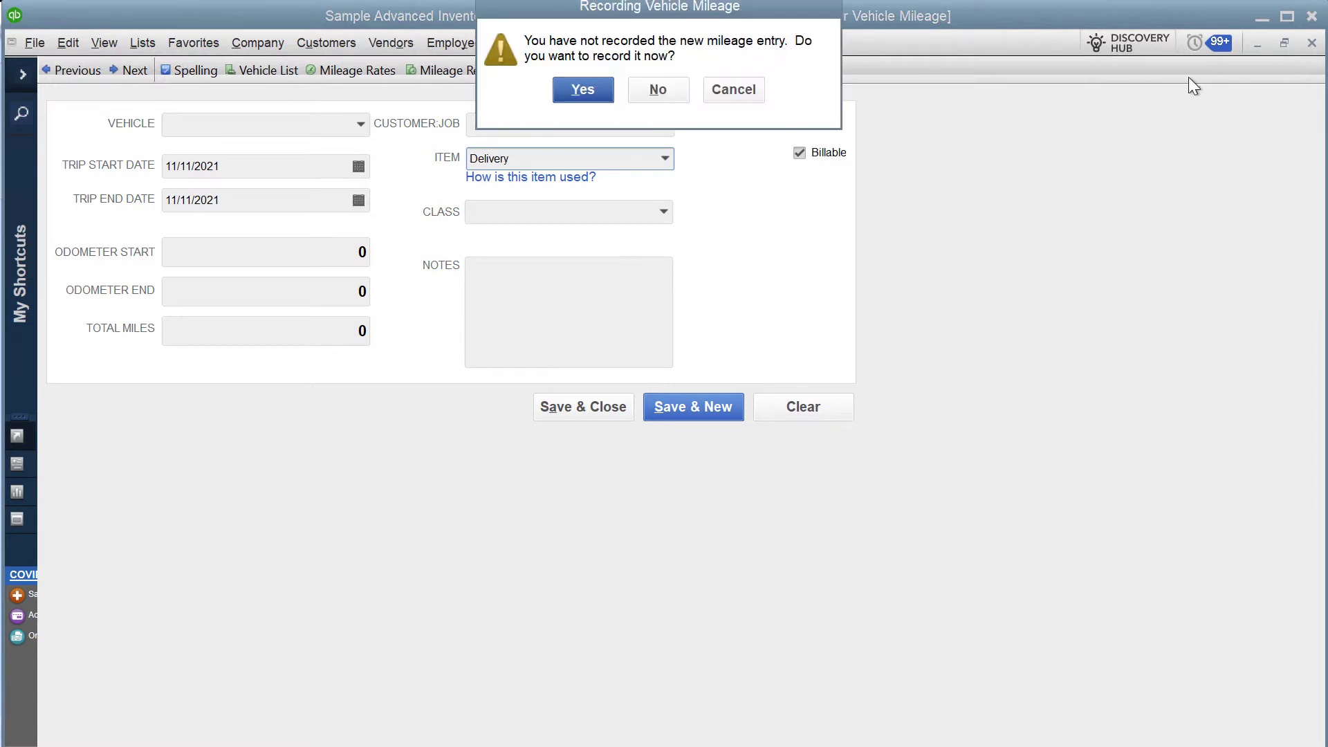
click(656, 90)
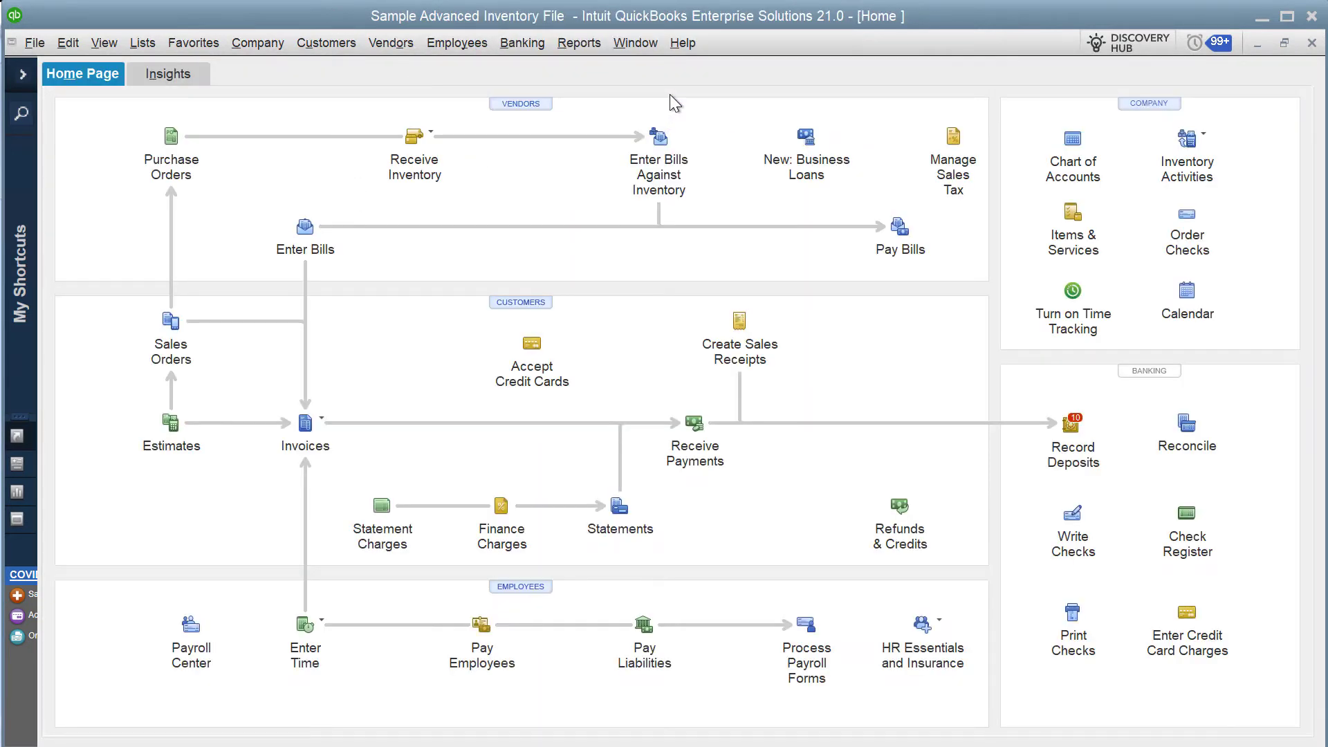
- Switch to Zed Axis and connect it to the open QuickBooks Desktop company file
key(alt+Tab)
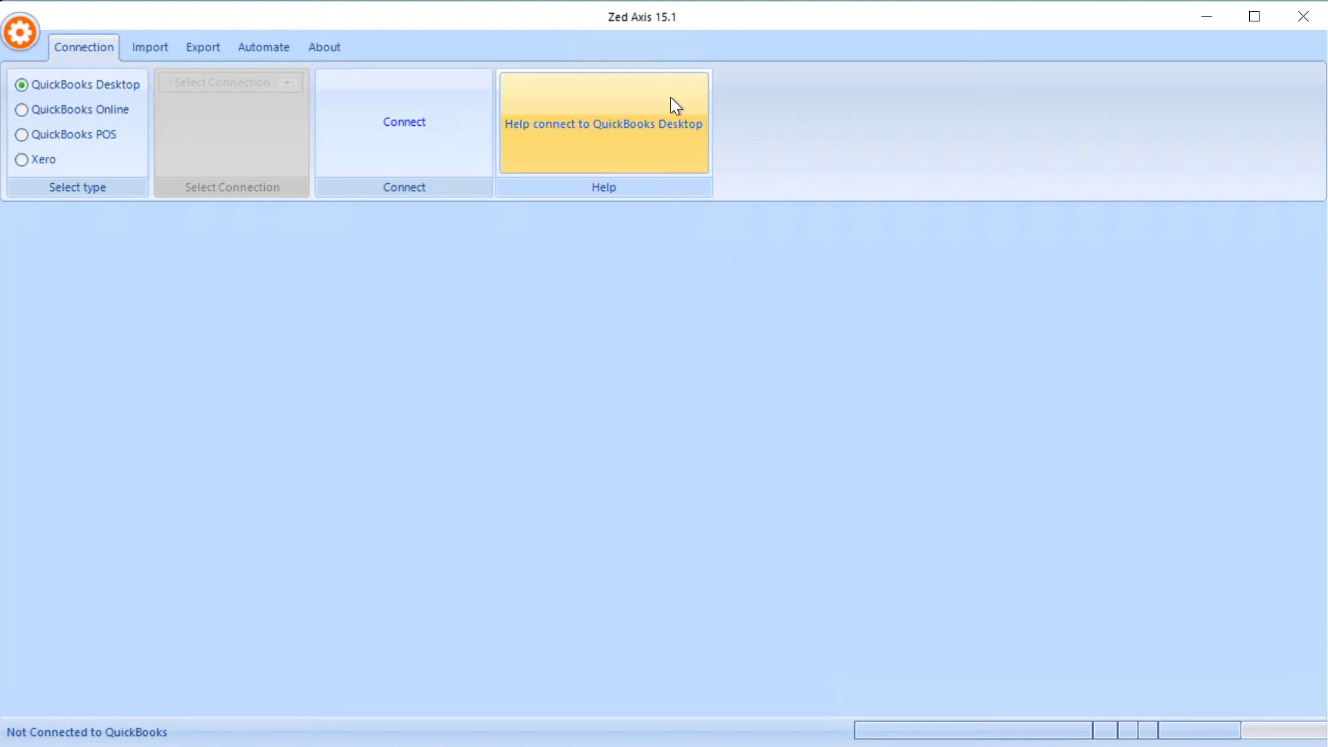
click(419, 155)
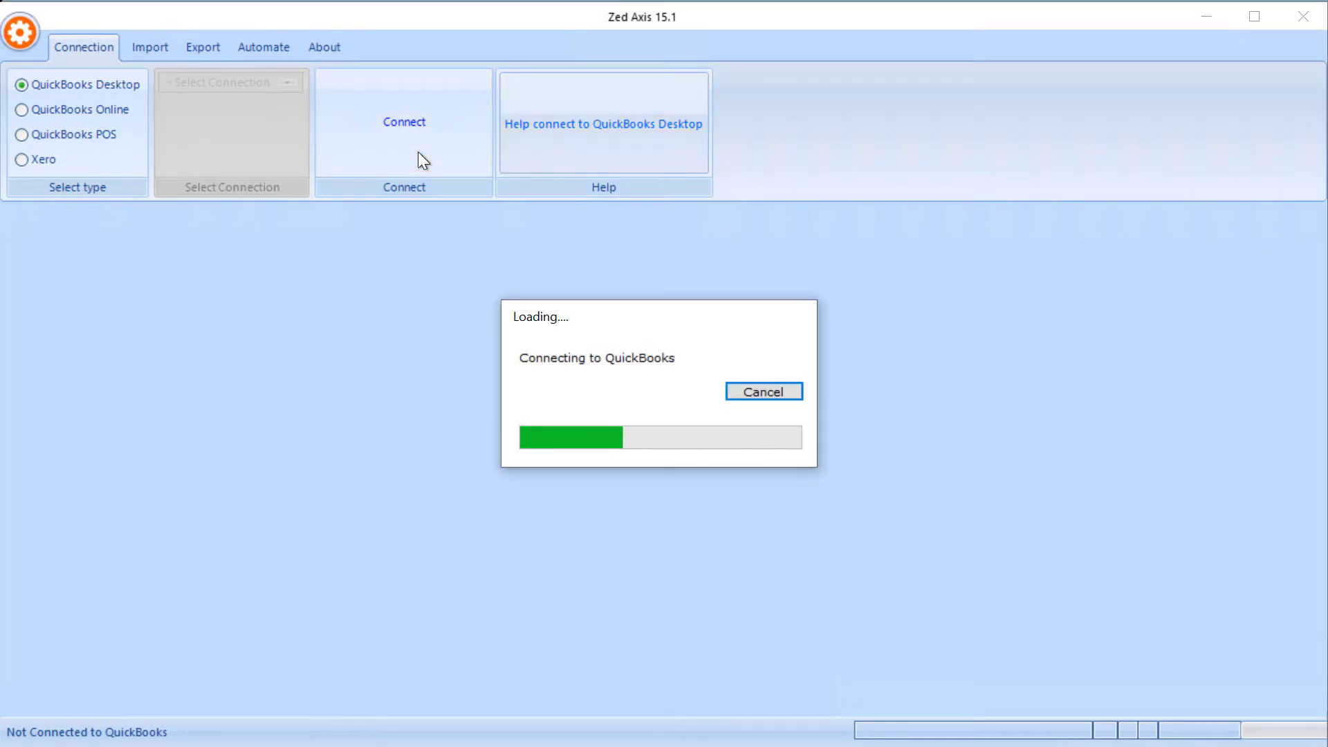
key(Return)
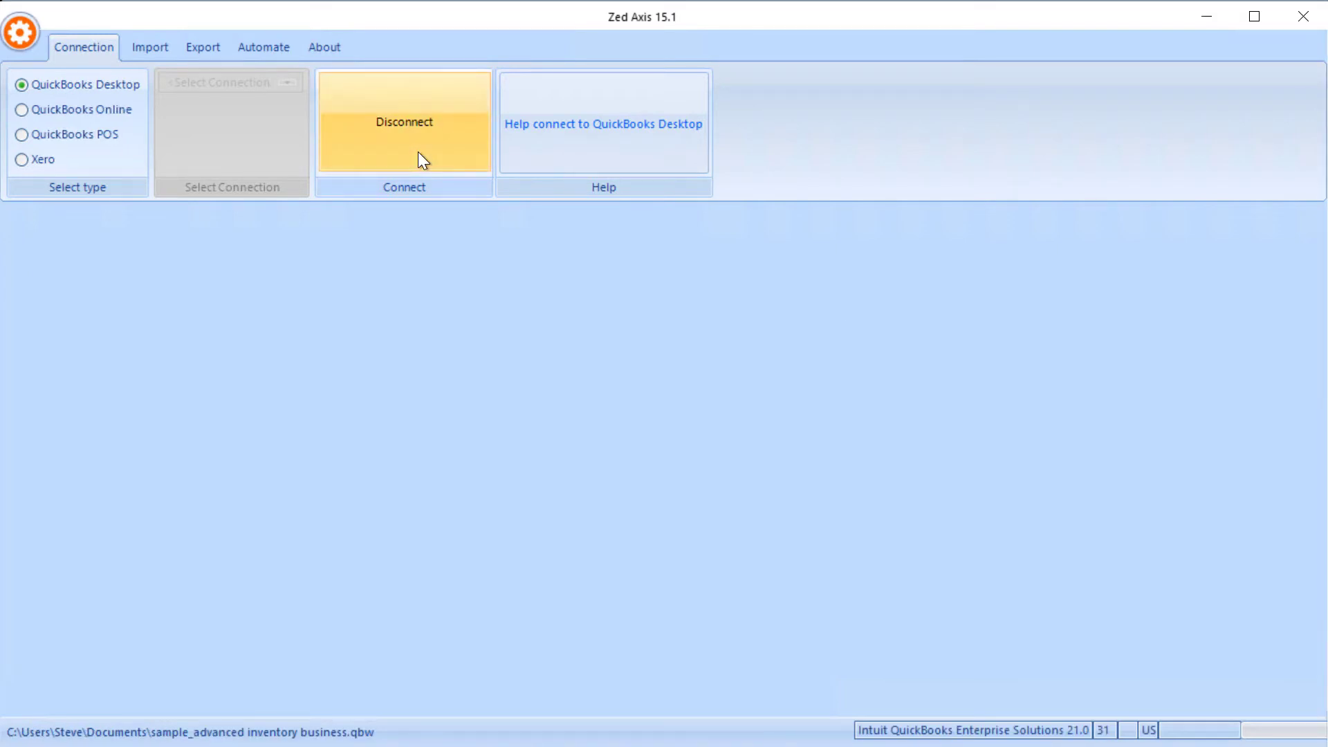
- Load VehicleMileage.txt from the txt test data folder as the file to import
click(142, 41)
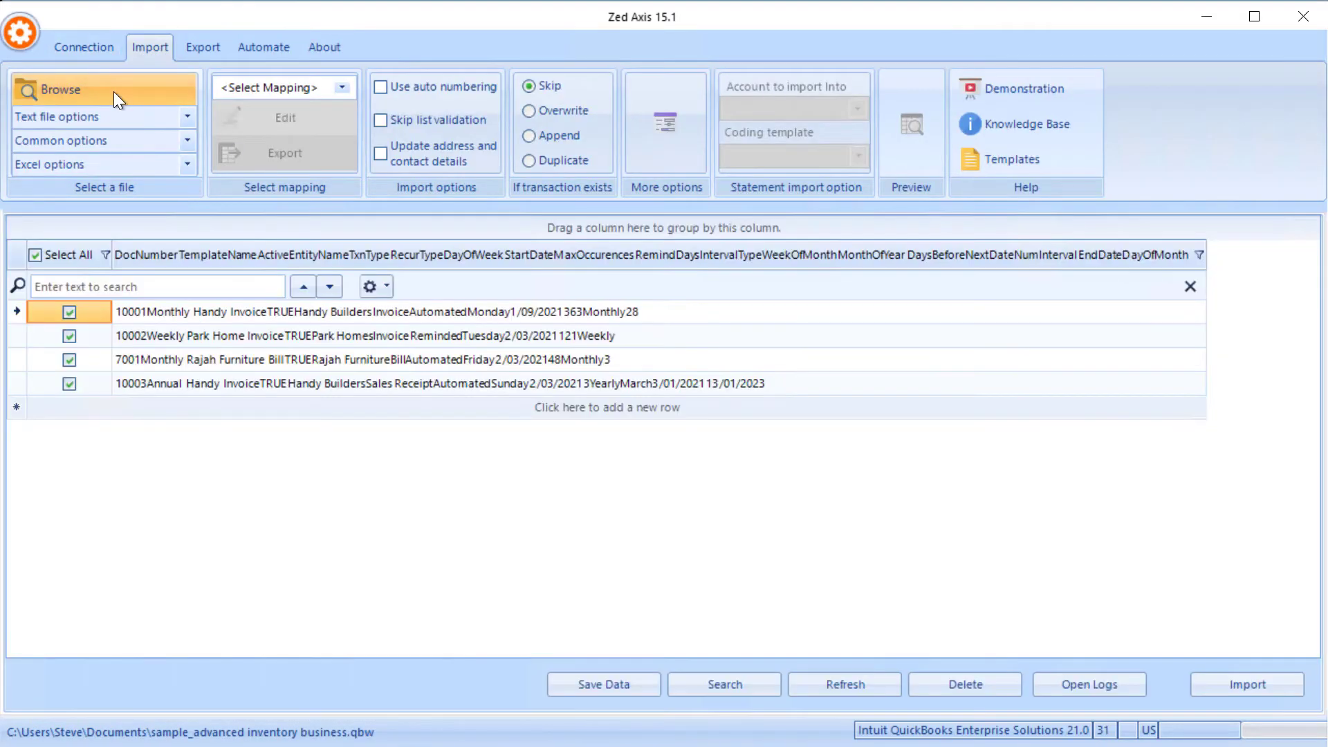
click(113, 92)
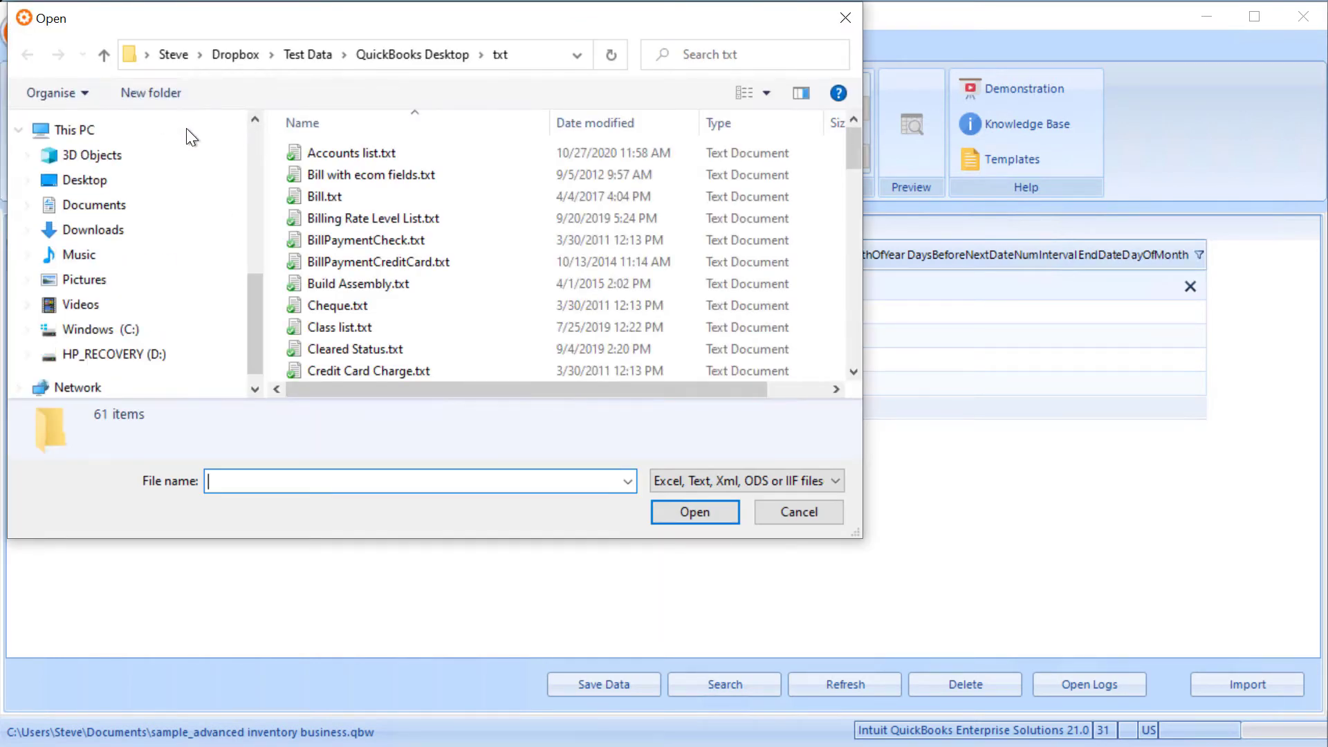
drag(851, 373, 850, 370)
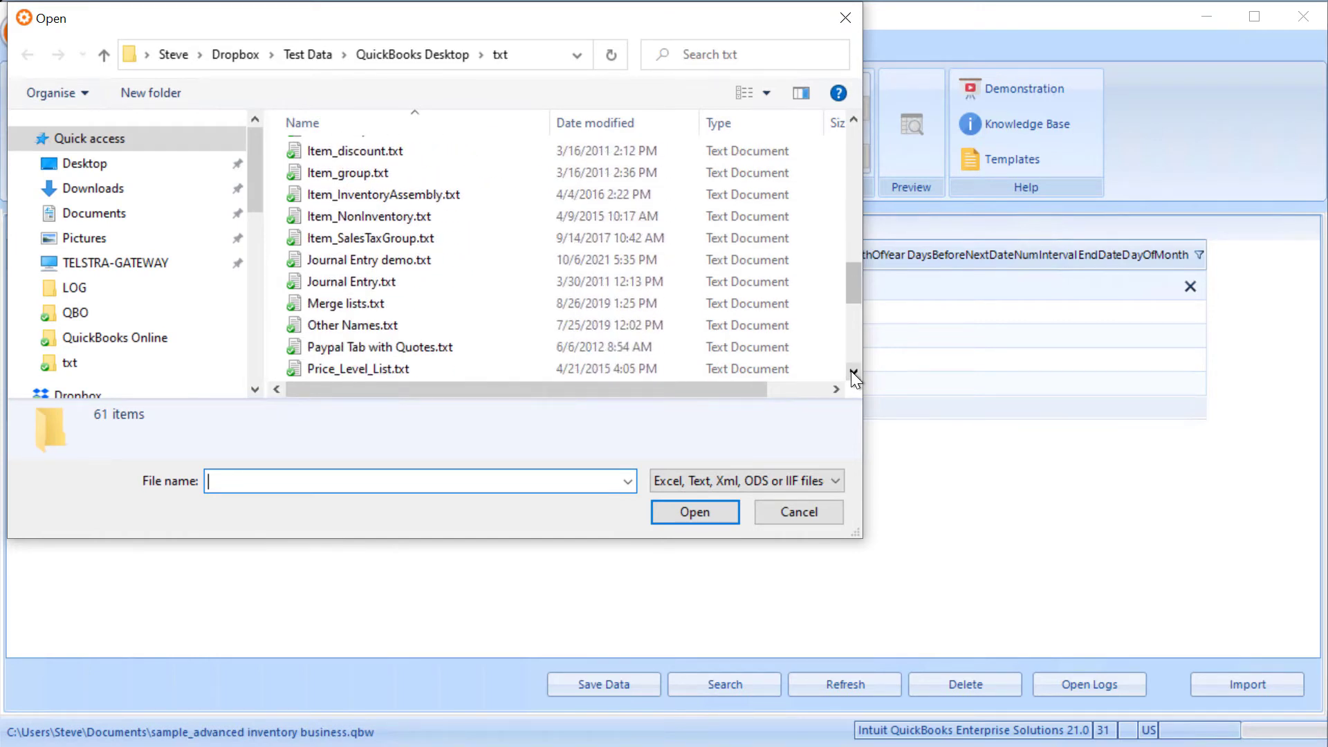
click(853, 373)
click(854, 374)
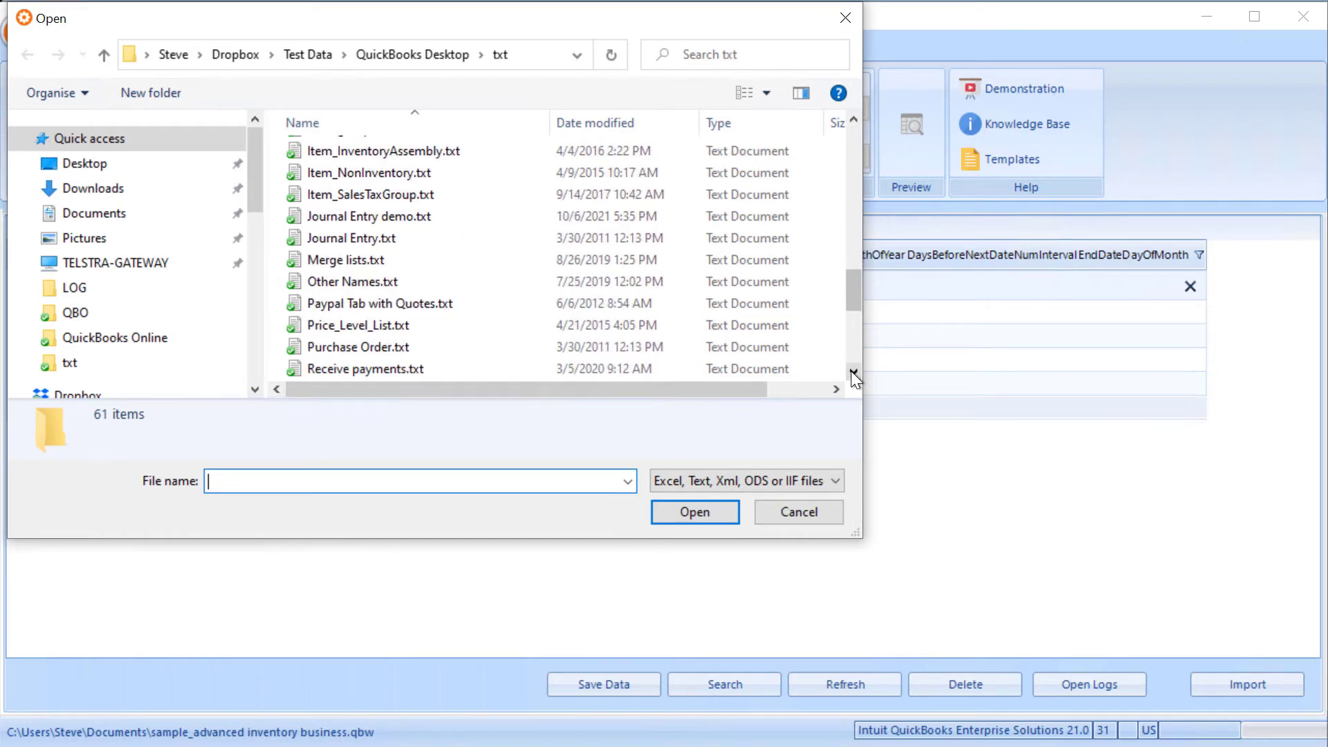
click(852, 374)
click(852, 373)
click(853, 374)
click(853, 374)
click(853, 374)
click(852, 375)
click(853, 373)
click(853, 374)
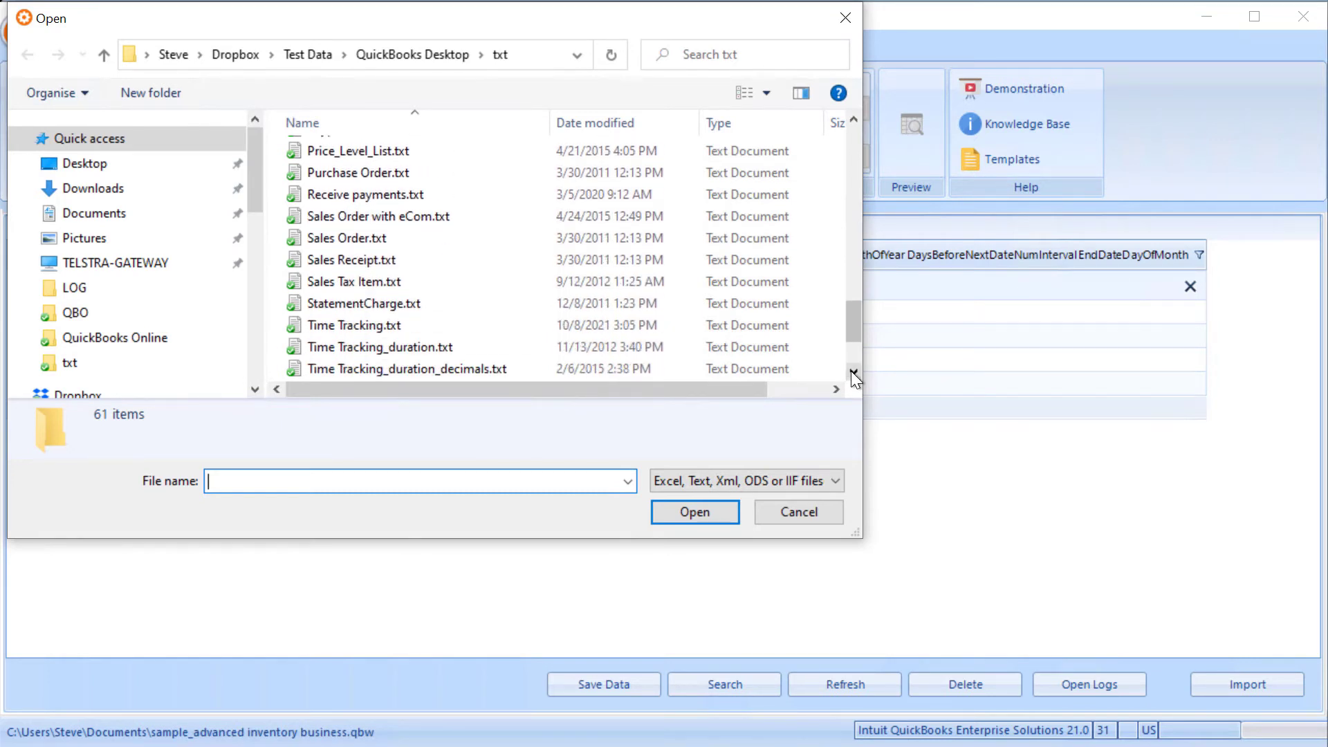
click(853, 373)
click(854, 373)
click(852, 374)
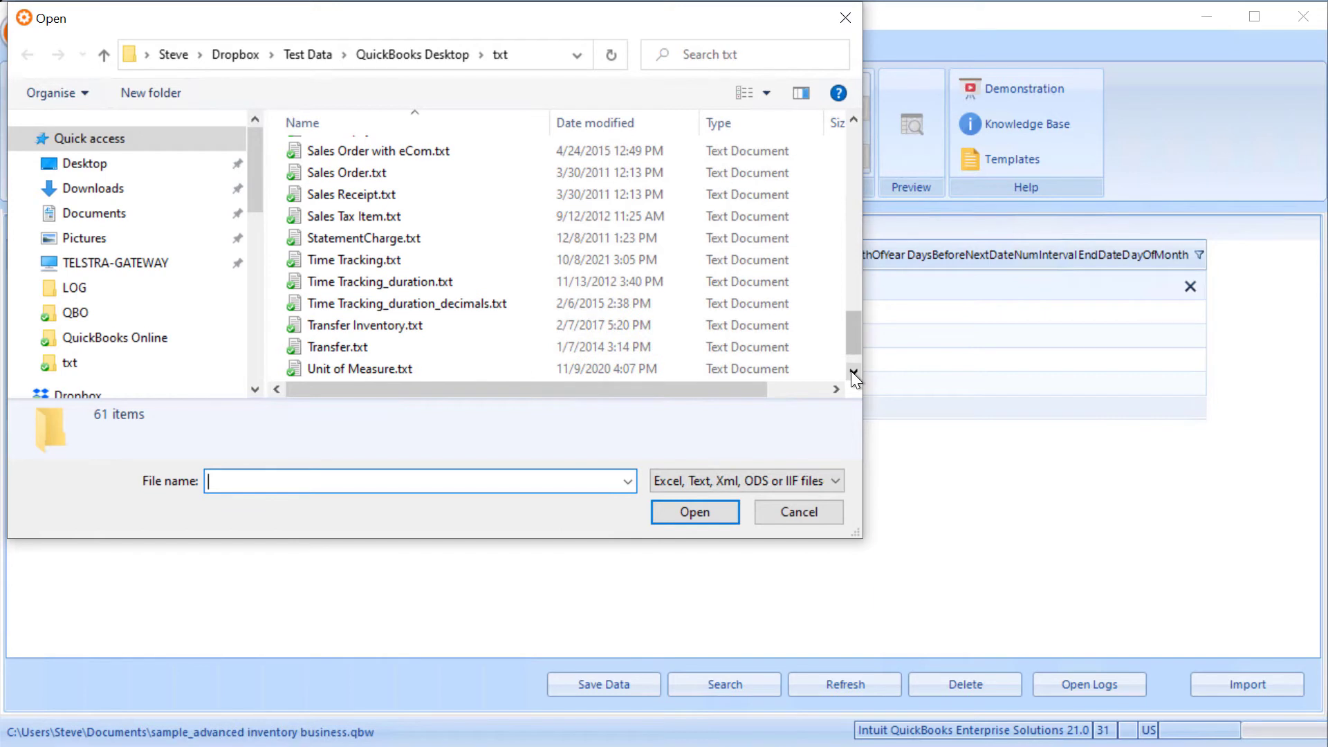
click(853, 373)
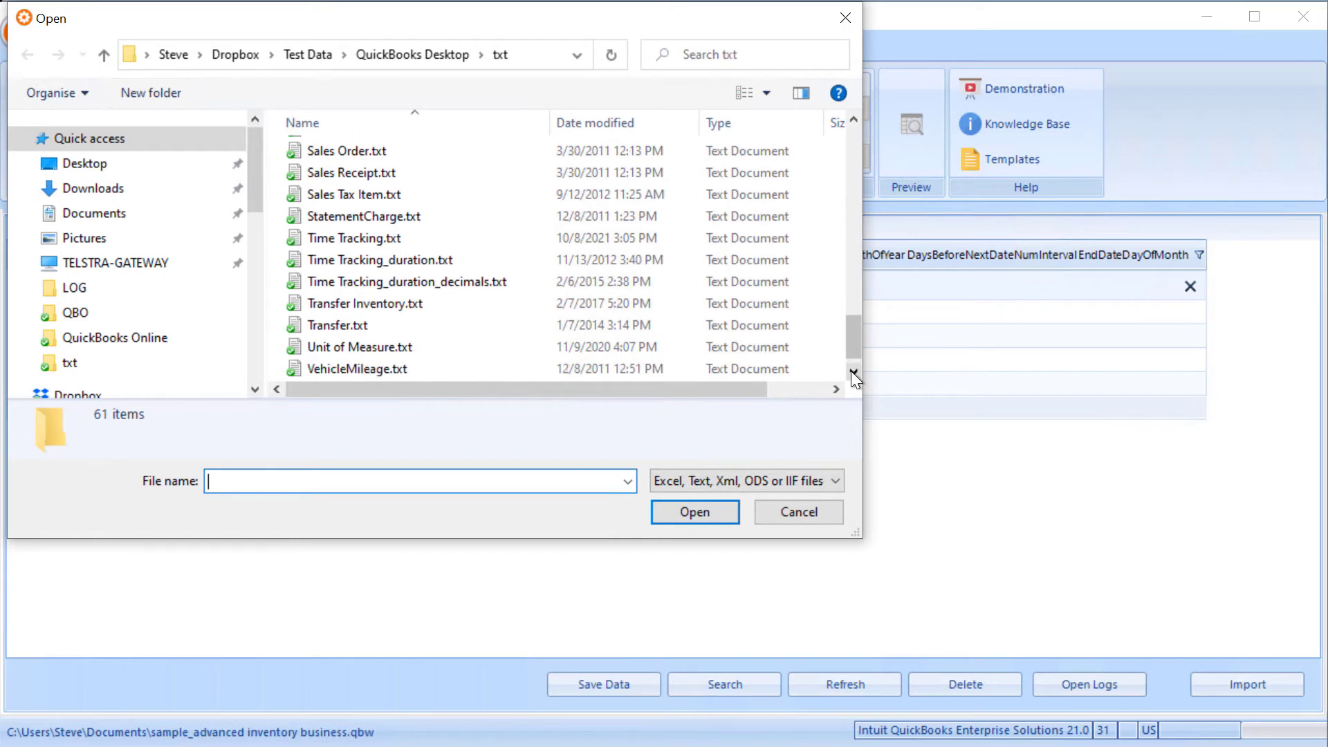
click(389, 371)
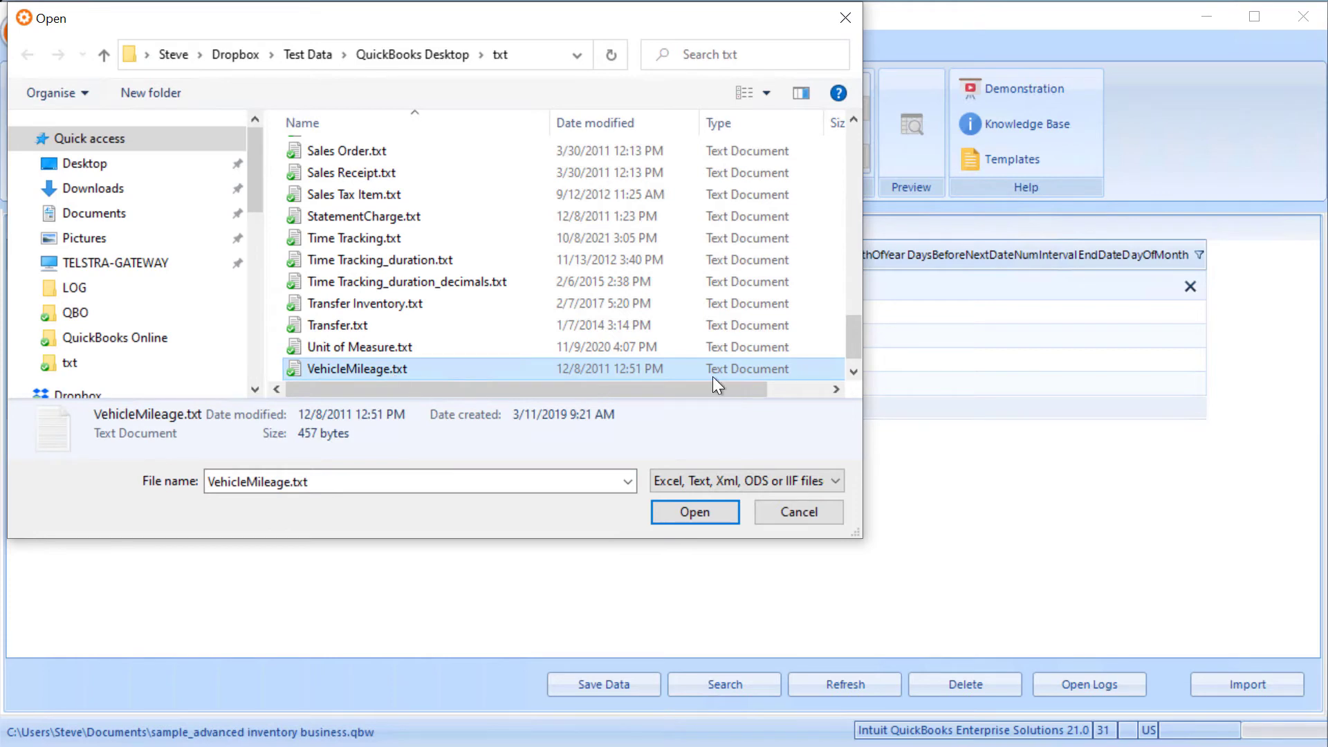
click(694, 511)
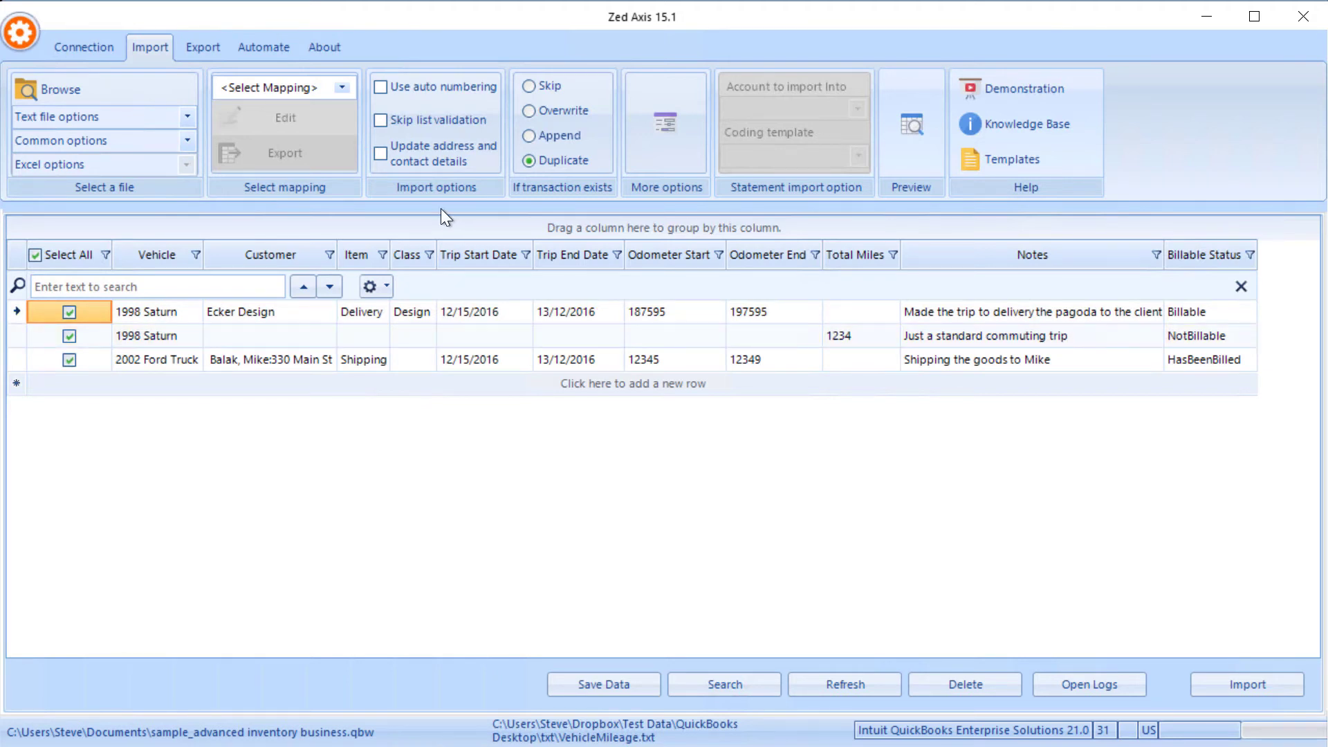
- Create a new column mapping with VehicleMileage as its transaction type
click(342, 87)
click(302, 135)
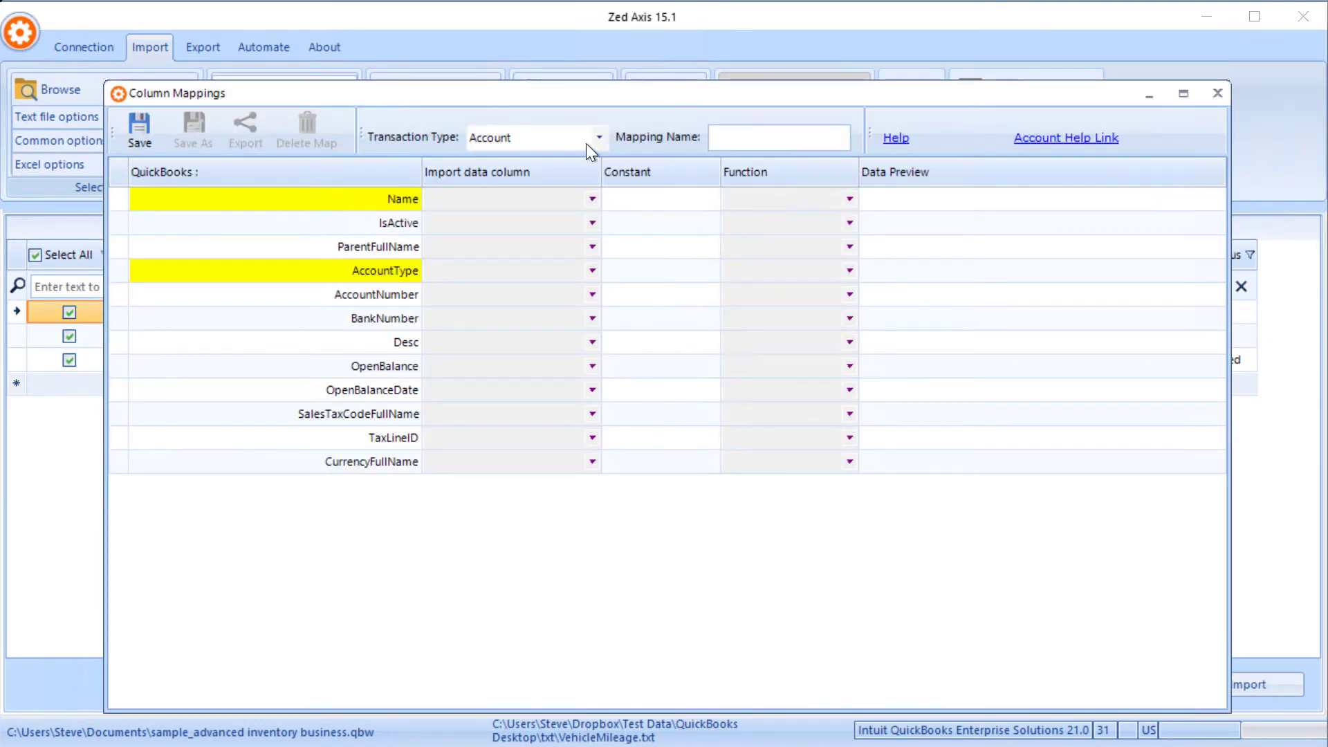
click(599, 137)
drag(598, 253, 598, 254)
click(599, 253)
click(599, 253)
click(599, 253)
click(599, 253)
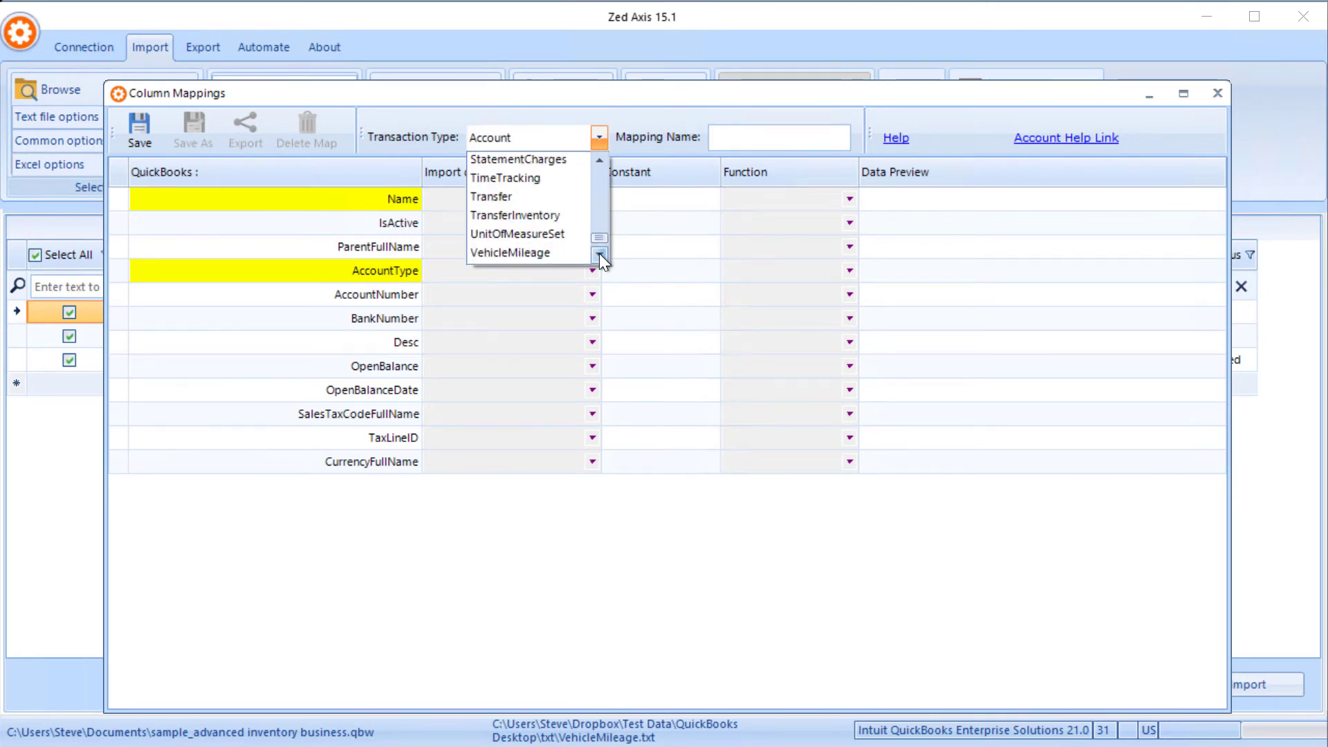
click(549, 257)
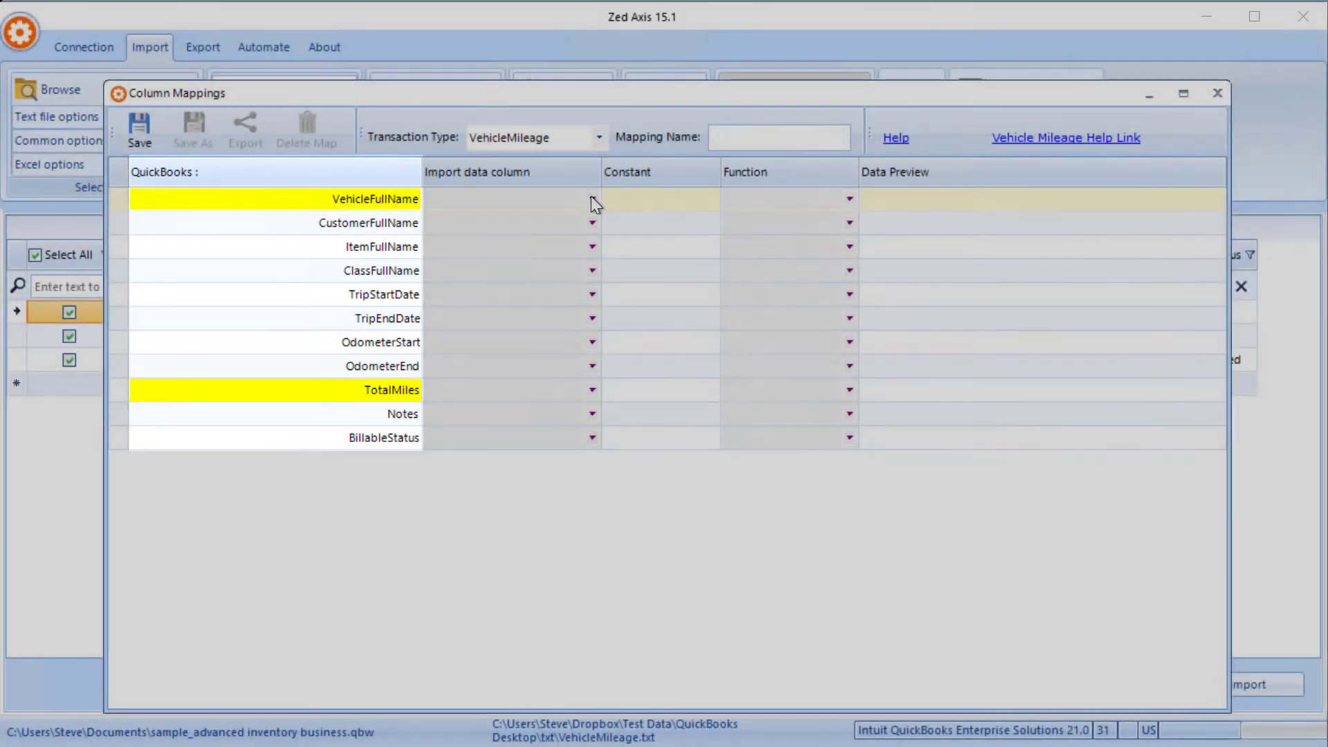
- Map VehicleFullName, CustomerFullName and ItemFullName to the Vehicle, Customer and Item columns of the import file
click(590, 199)
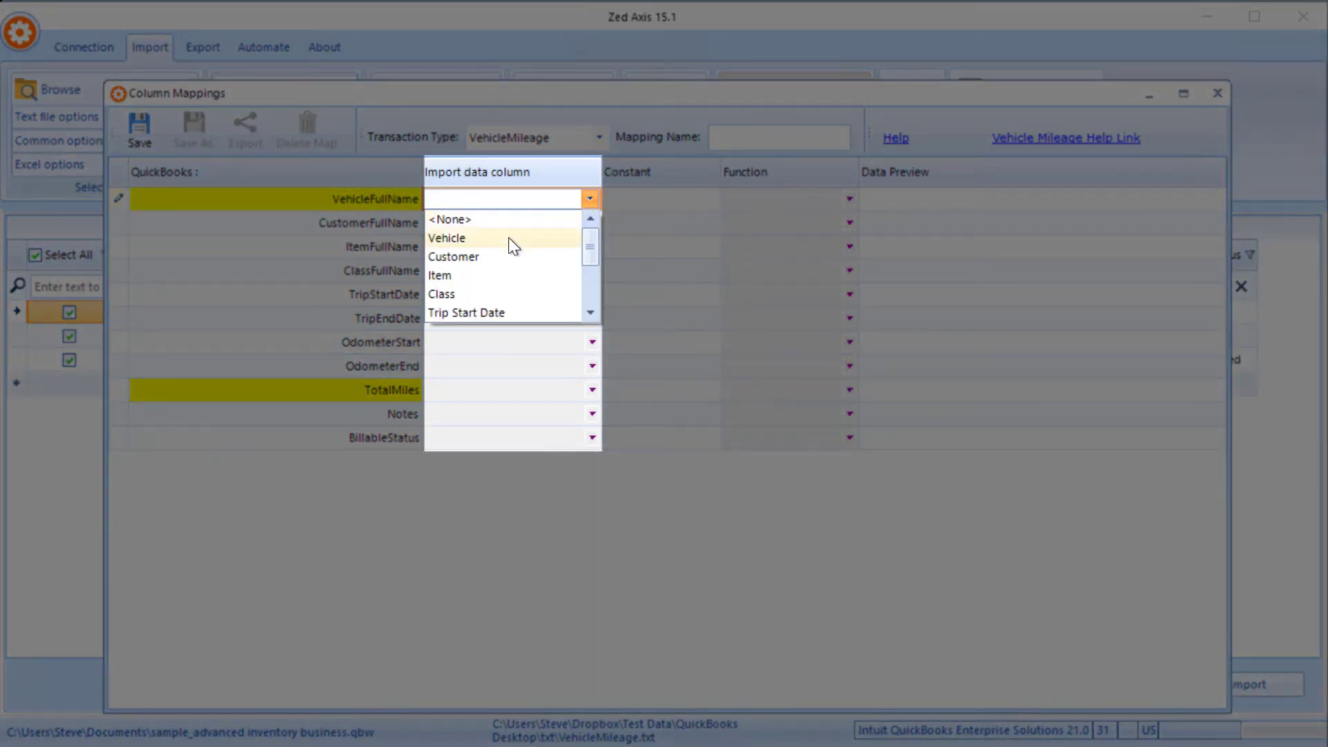
click(508, 238)
click(586, 223)
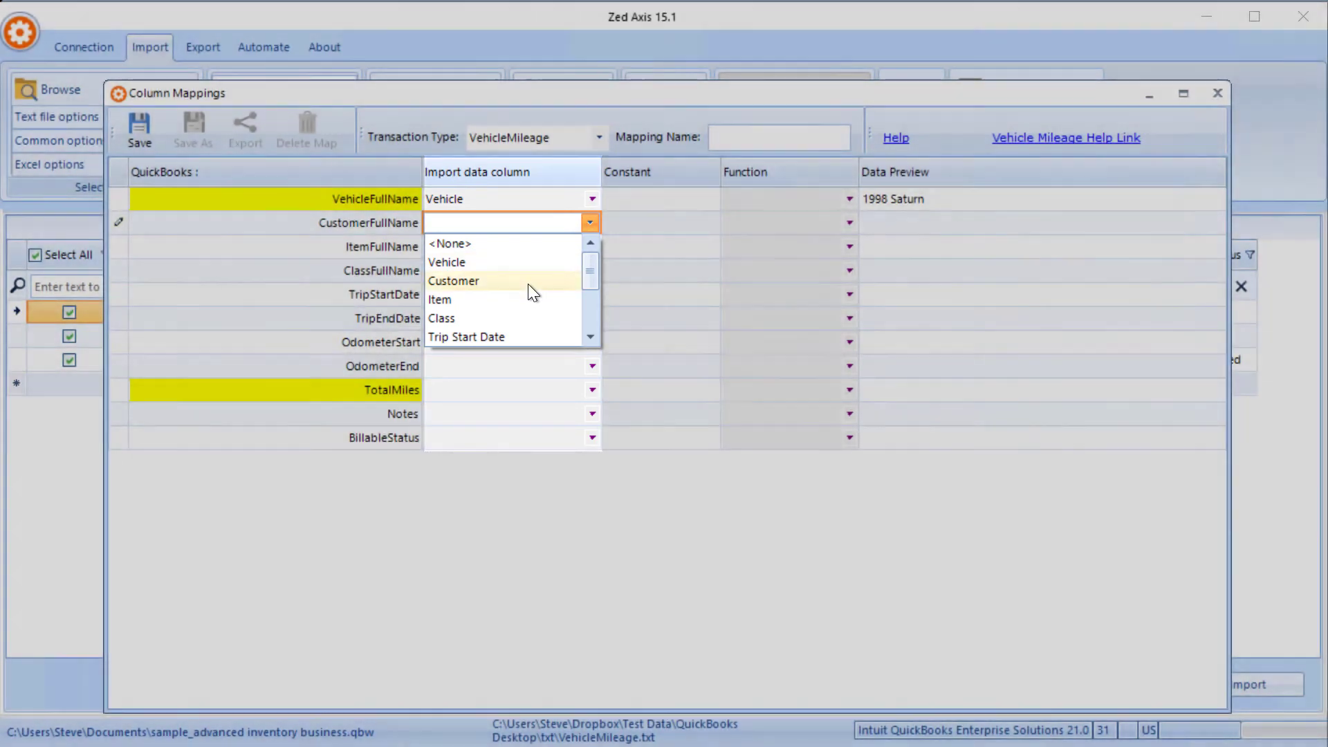
click(528, 282)
click(531, 249)
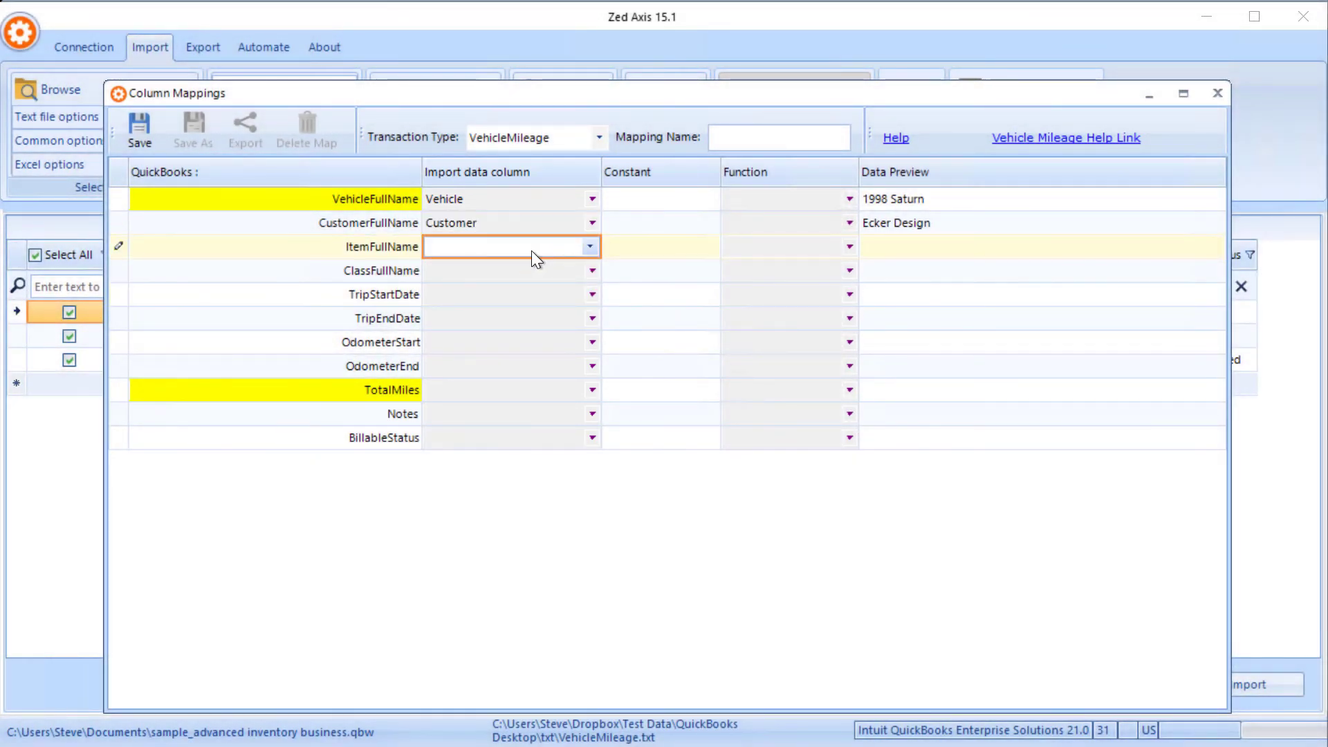
click(584, 251)
click(511, 324)
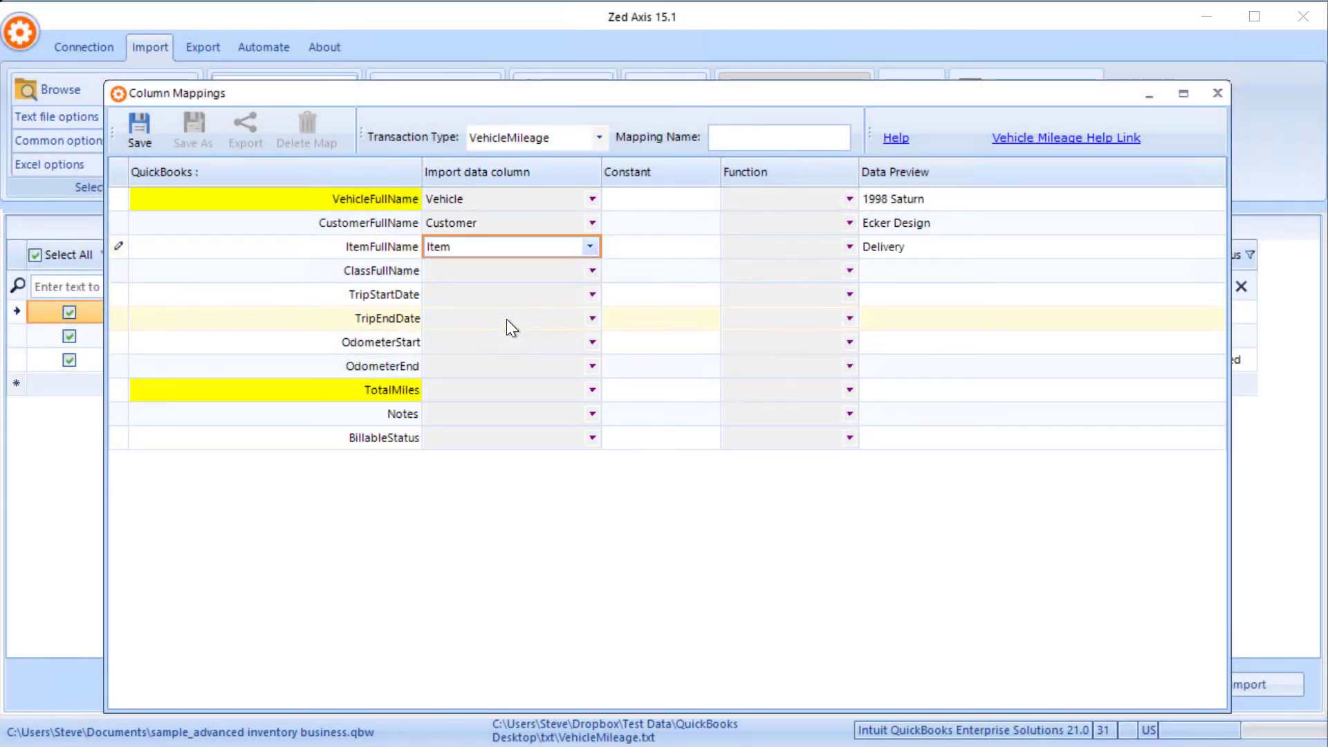
- Map ClassFullName, TripStartDate and TripEndDate to the Class, Trip Start Date and Trip End Date columns
click(546, 270)
click(586, 273)
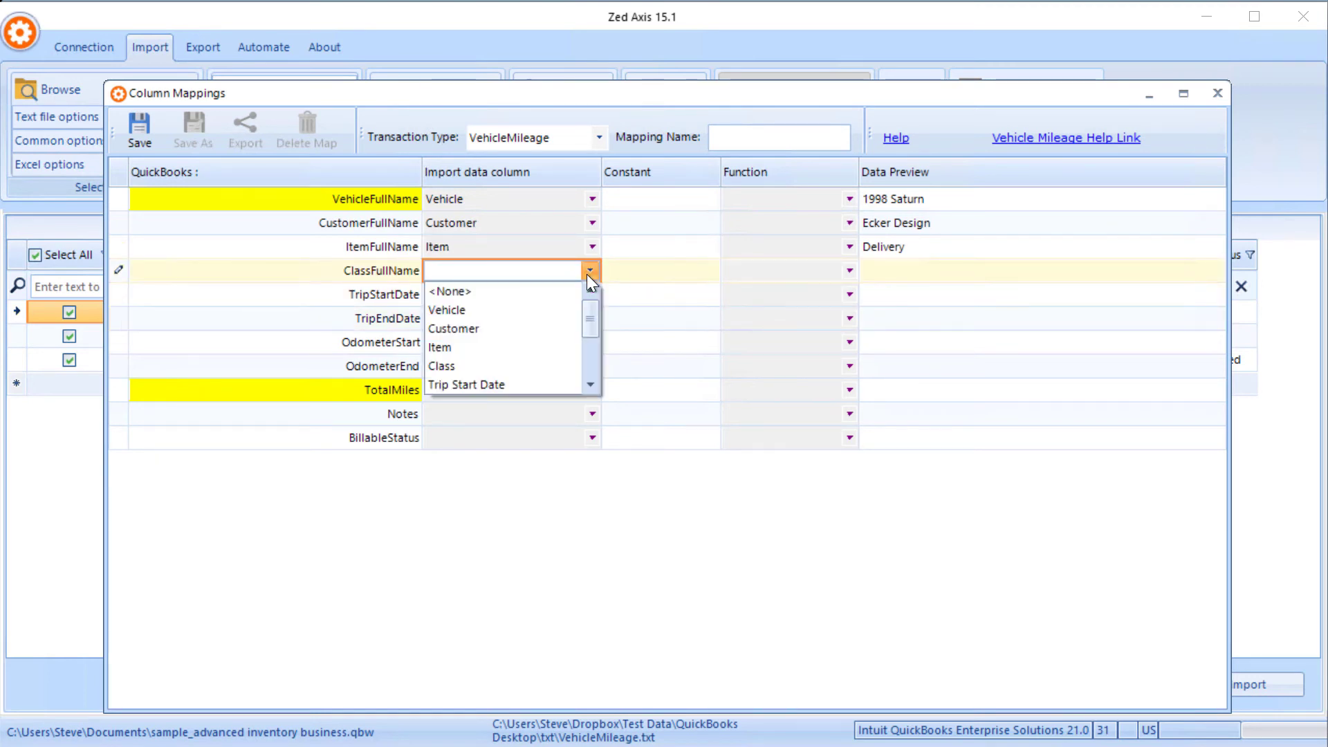
click(519, 367)
click(522, 294)
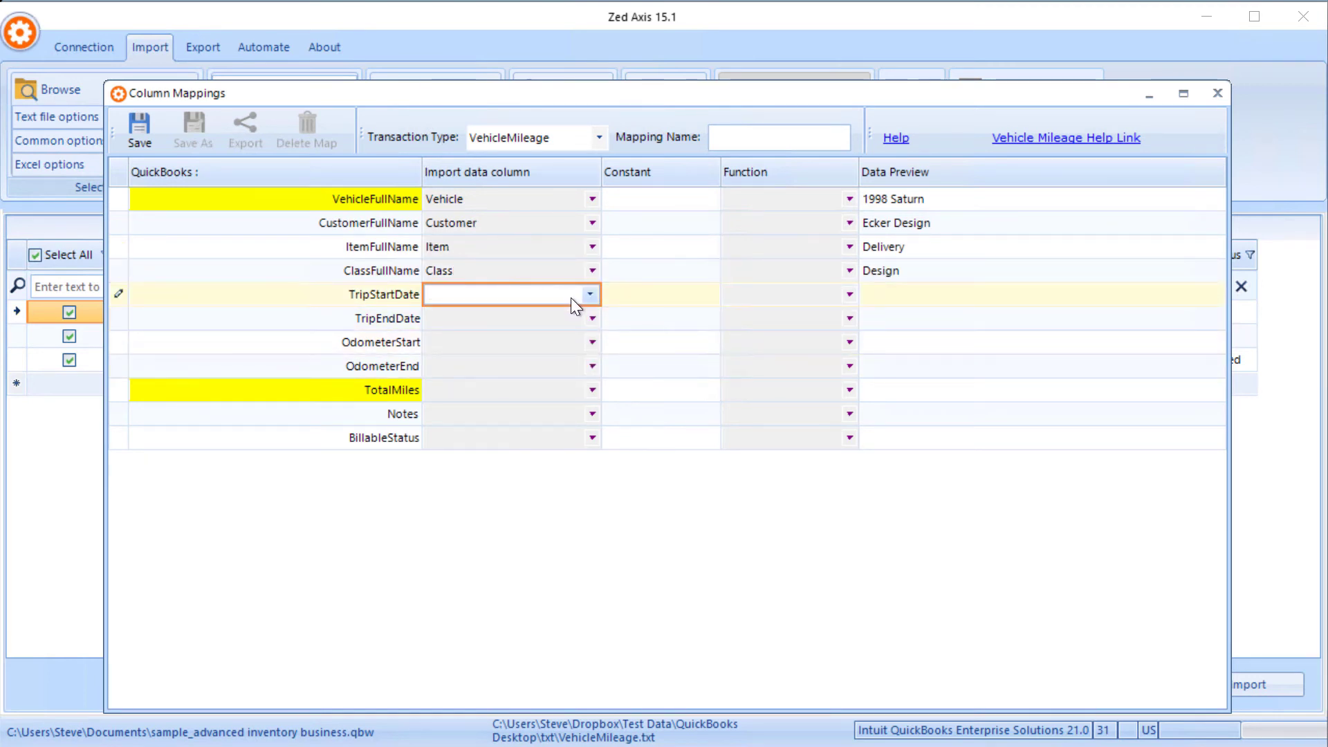
click(590, 293)
click(493, 408)
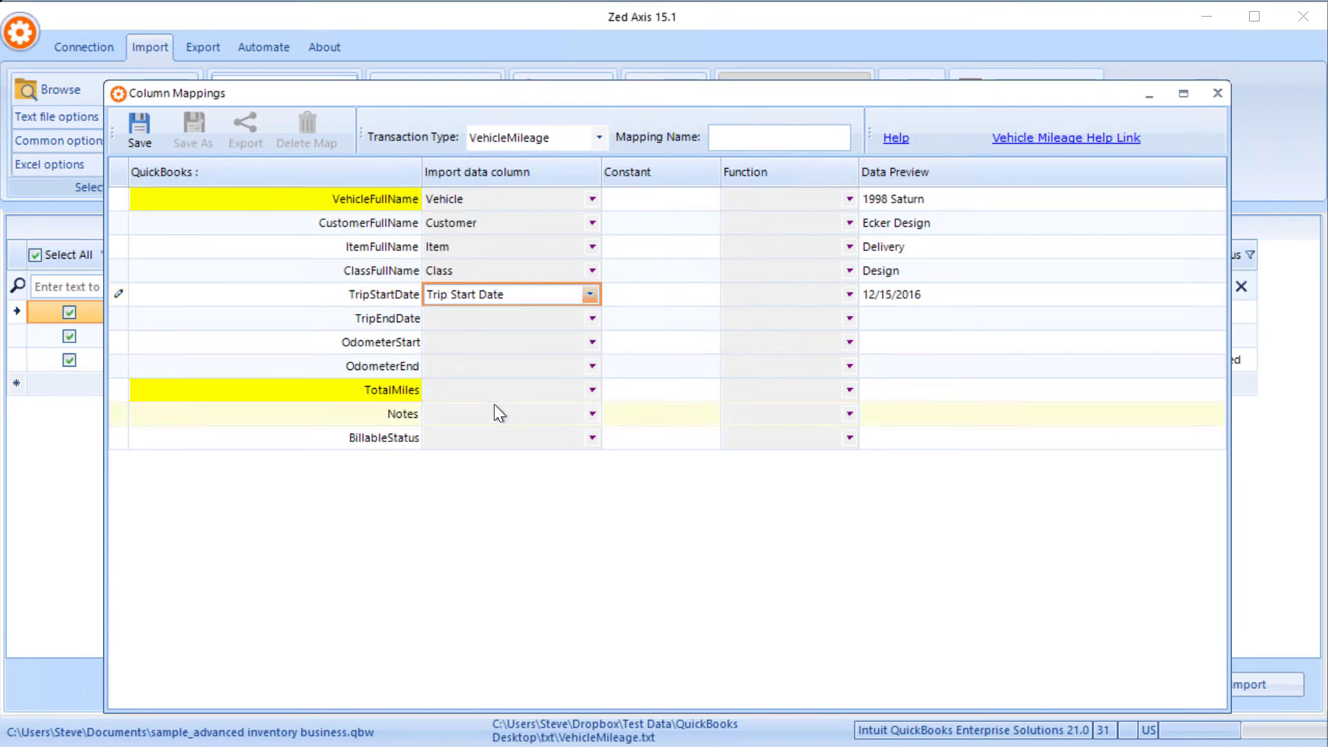
click(530, 319)
click(590, 319)
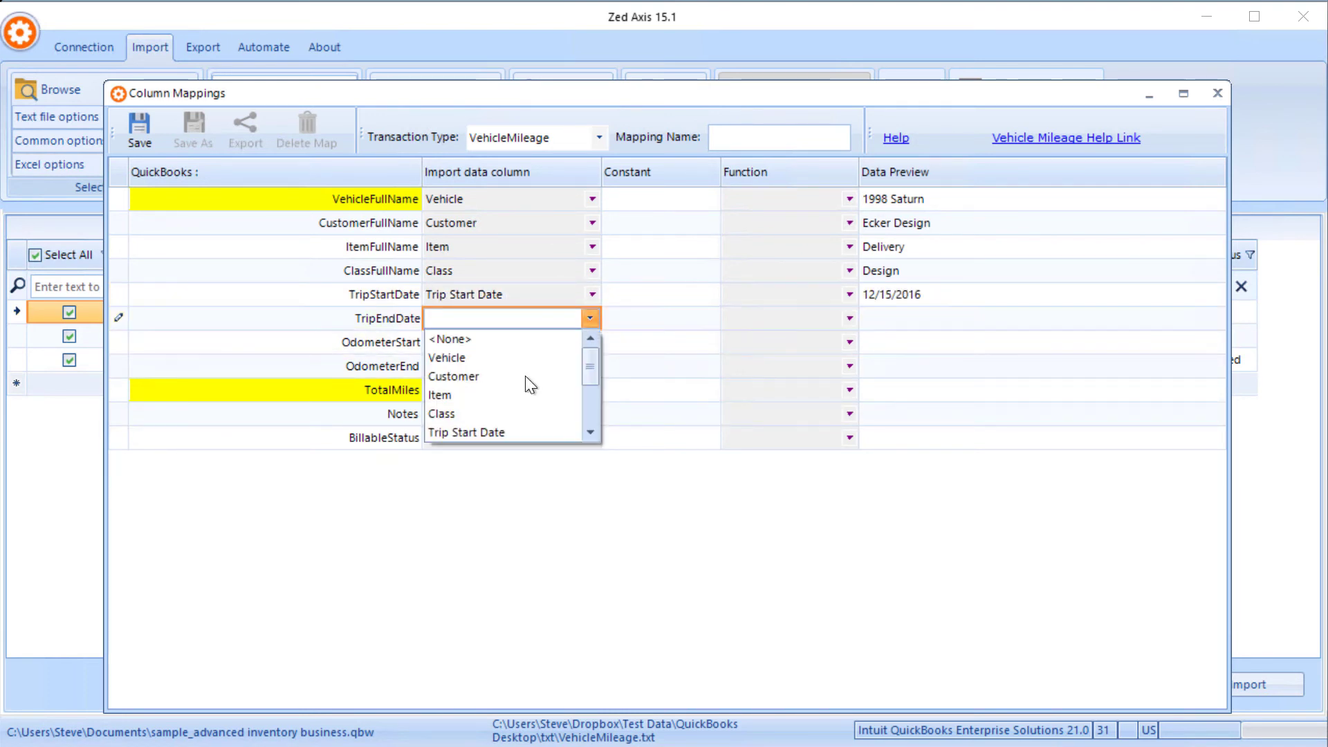
scroll(495, 415, down, 2)
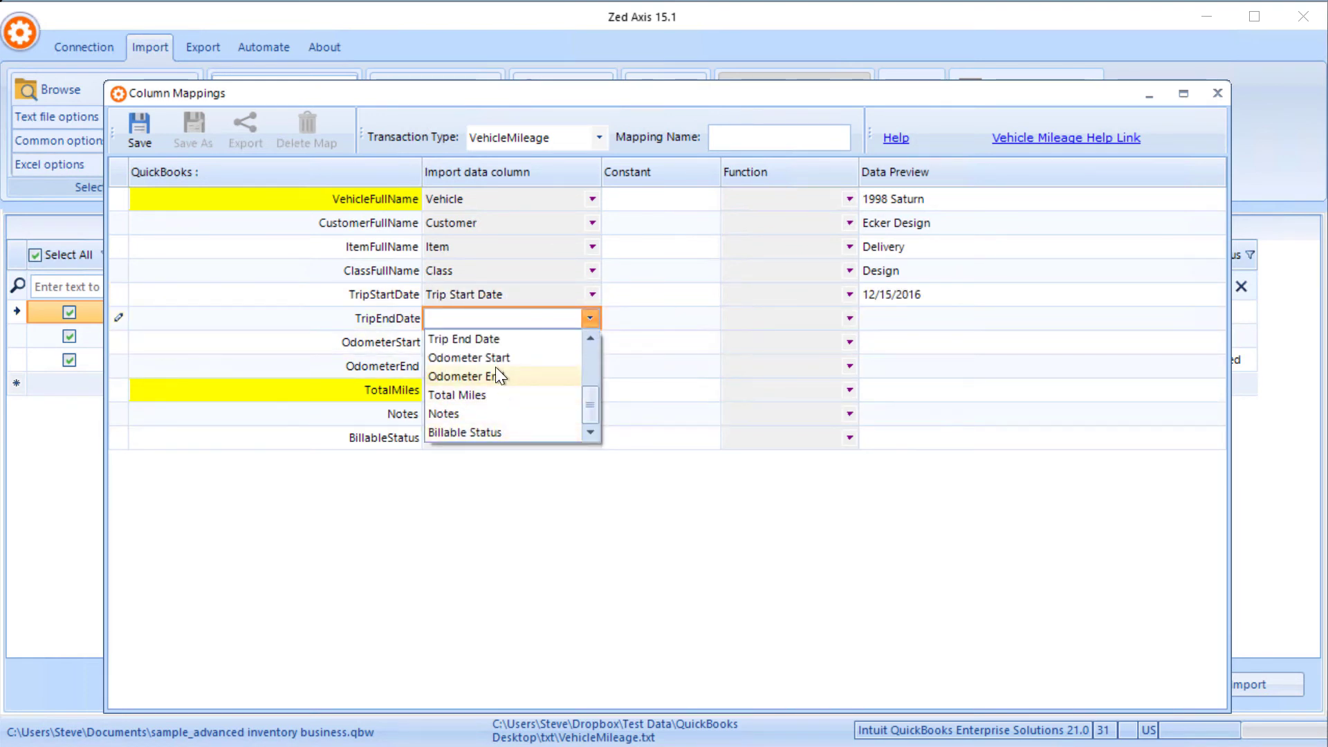
click(493, 339)
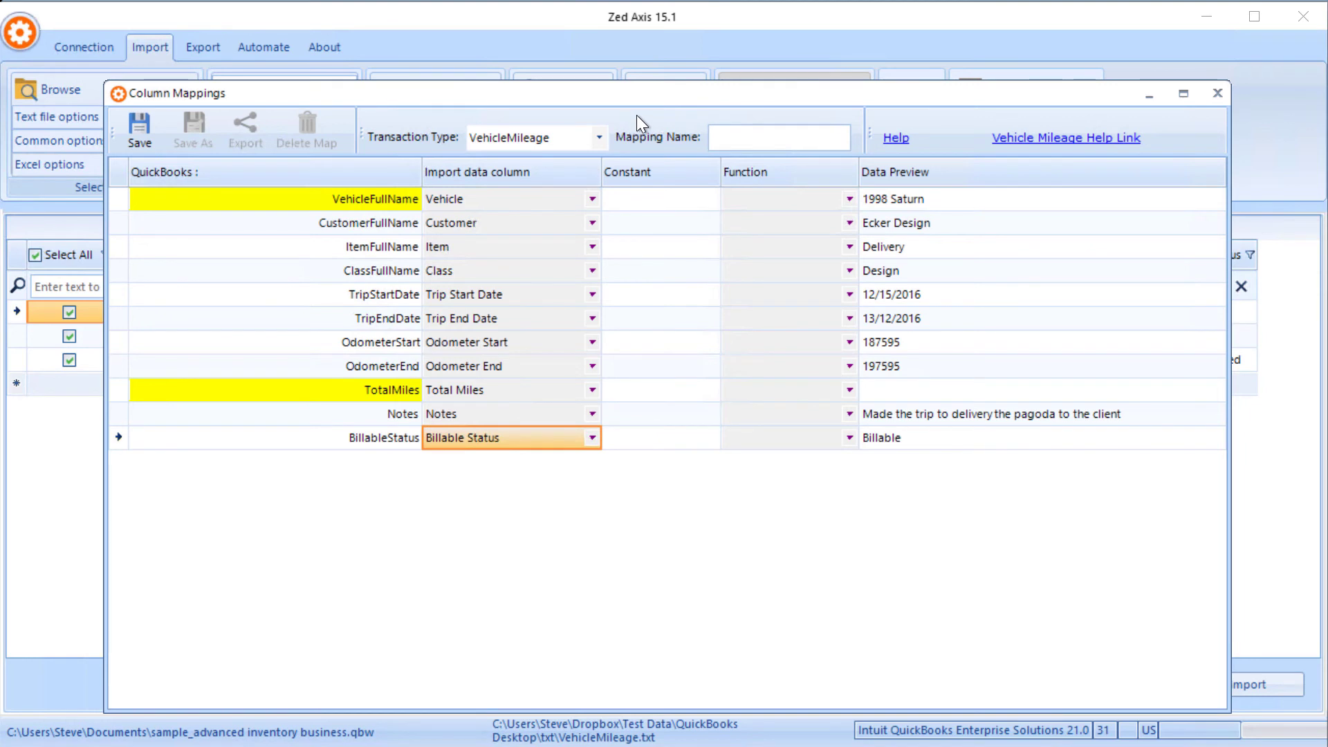
- Name the mapping "Mileage mapping" and save it
click(719, 135)
text(Mileage mapping)
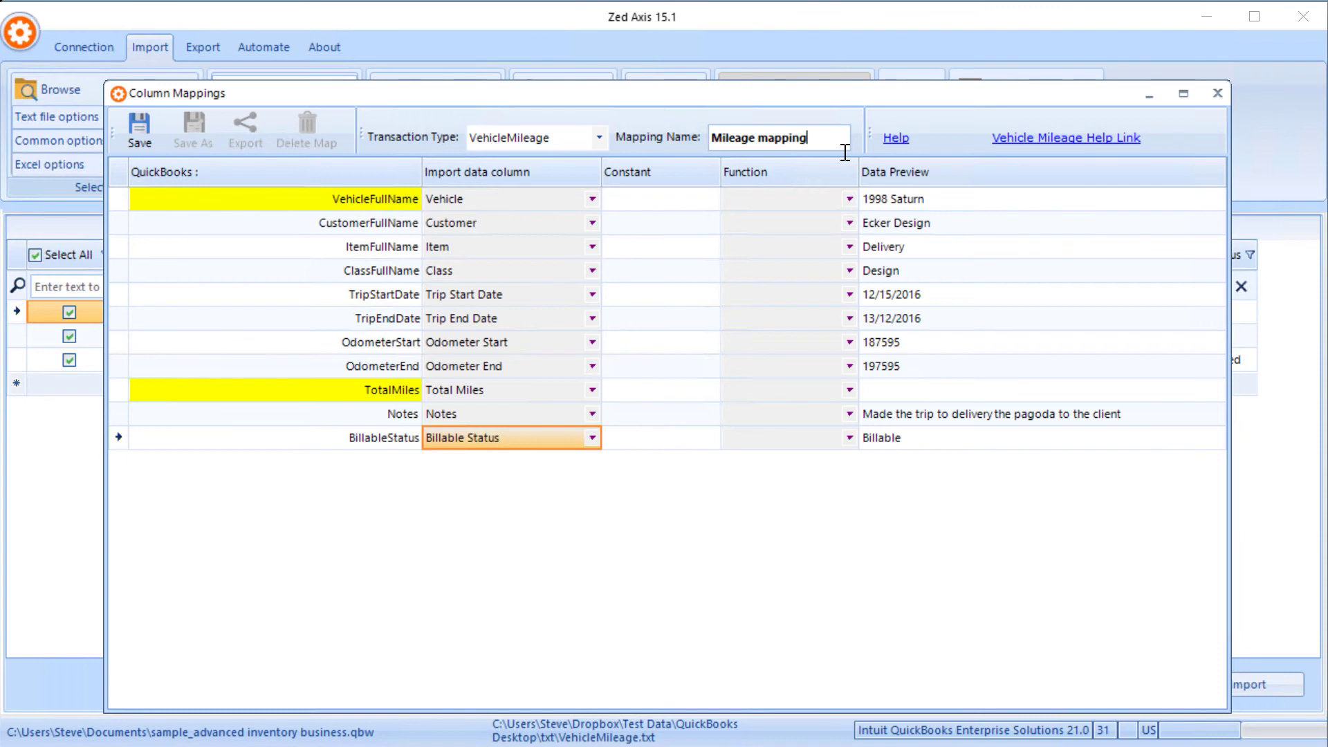
click(149, 135)
click(785, 477)
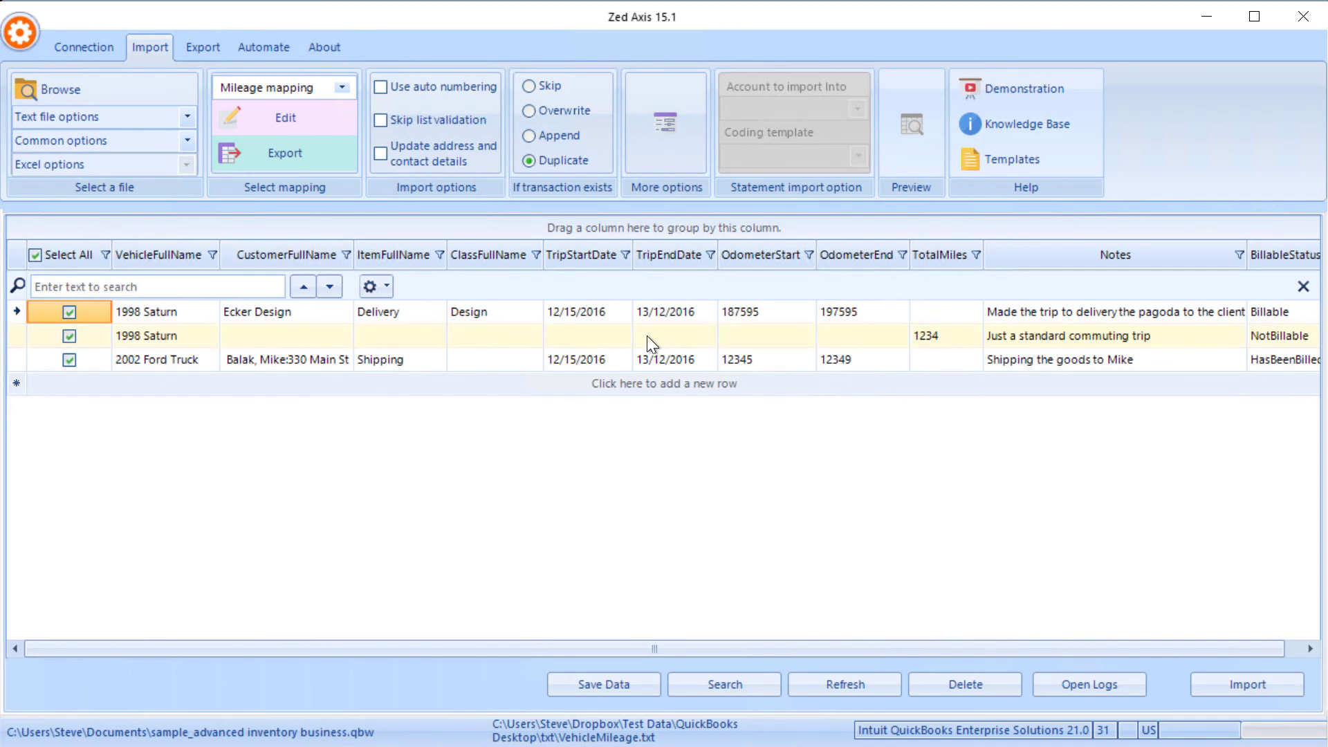
- Set the class of the 2002 Ford Truck shipping record to Design
click(487, 365)
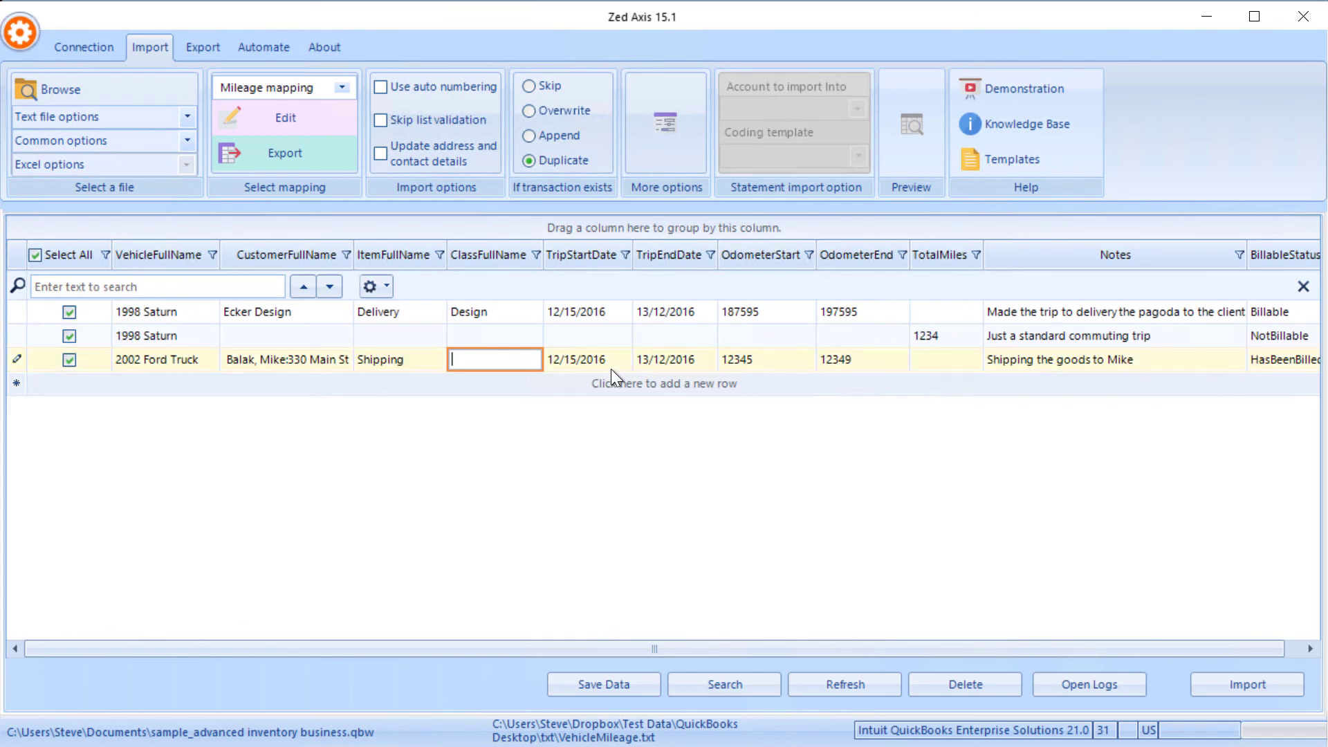
text(Desig)
text(n)
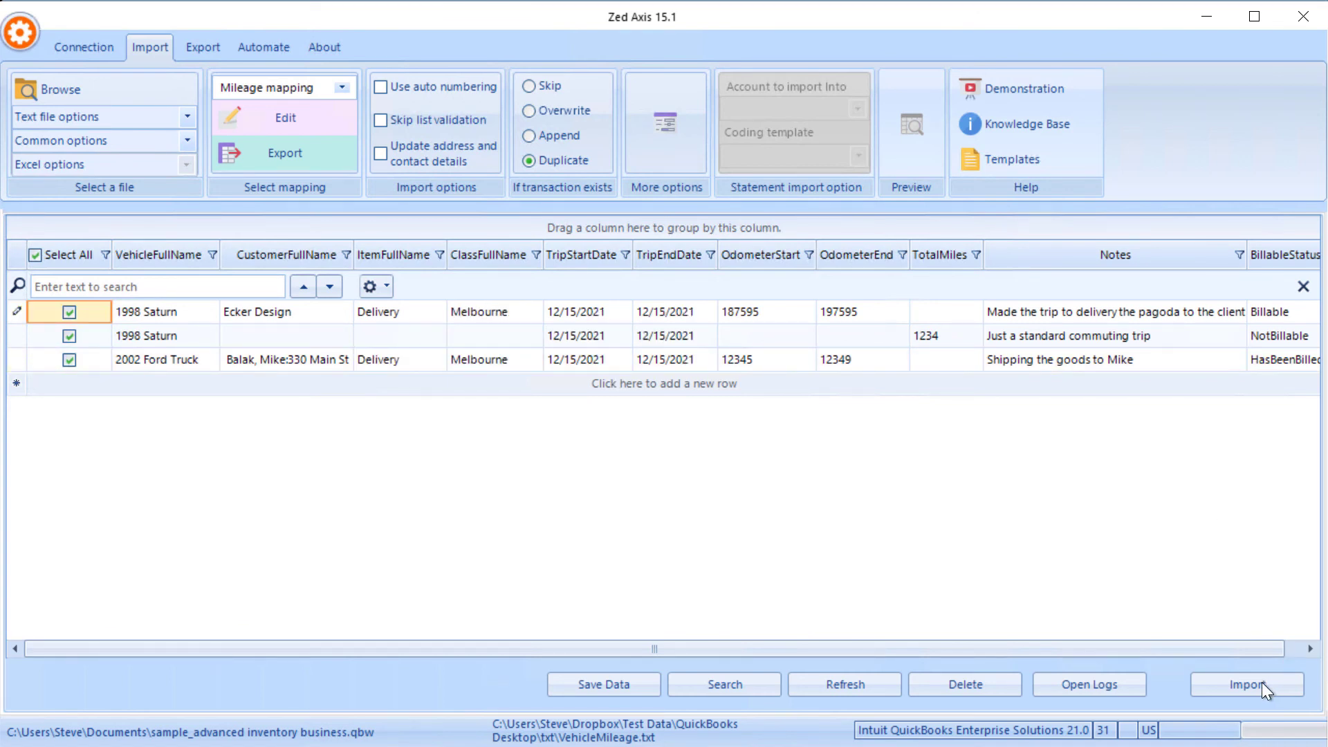
- Import the selected vehicle mileage records into QuickBooks
click(1261, 683)
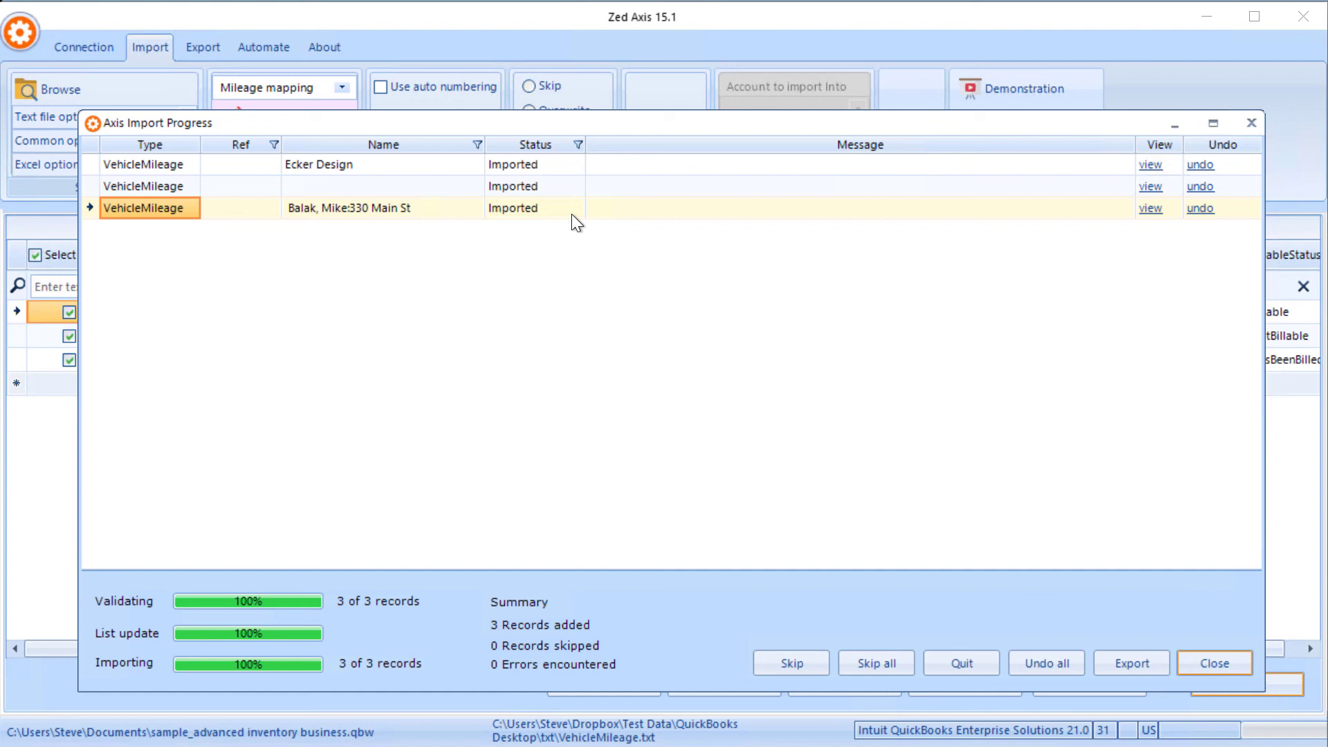
- Switch to QuickBooks and add the second Delivery entry from Ecker Design's billable mileage to the invoice
key(alt+Tab)
key(Tab)
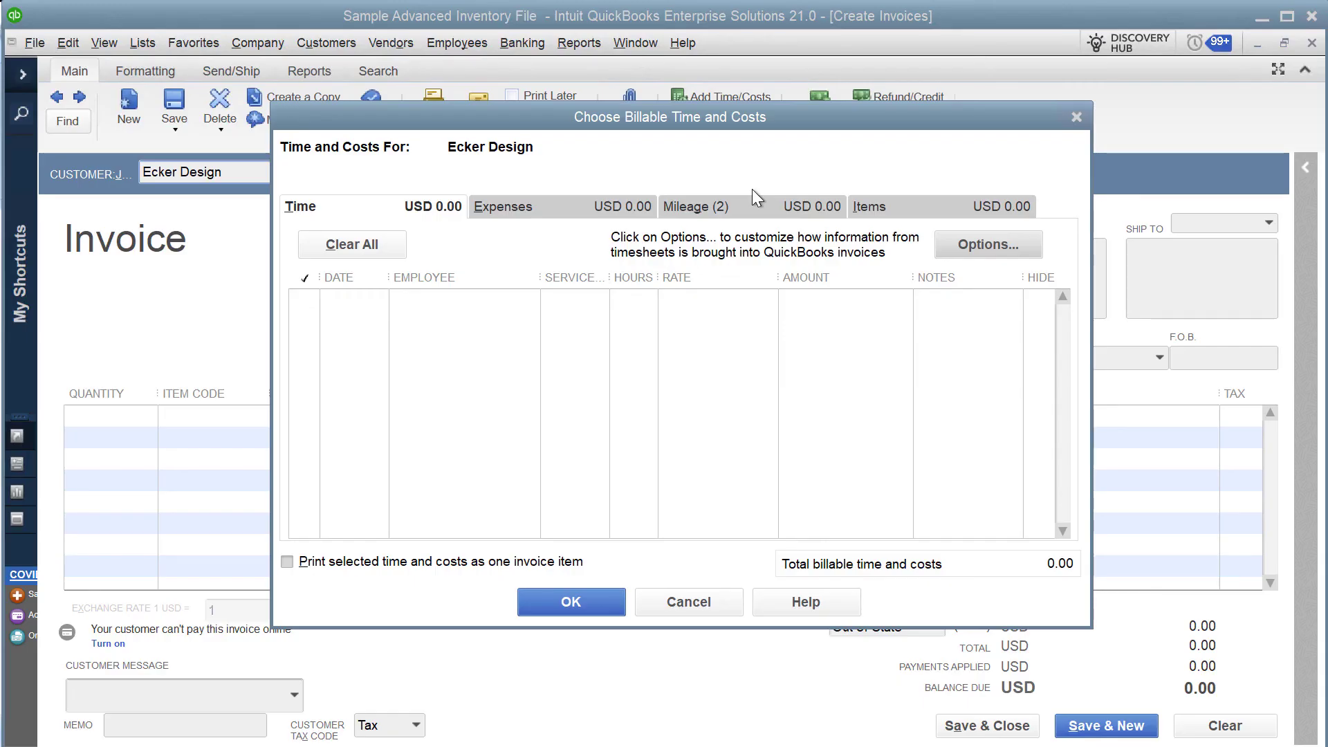
click(751, 205)
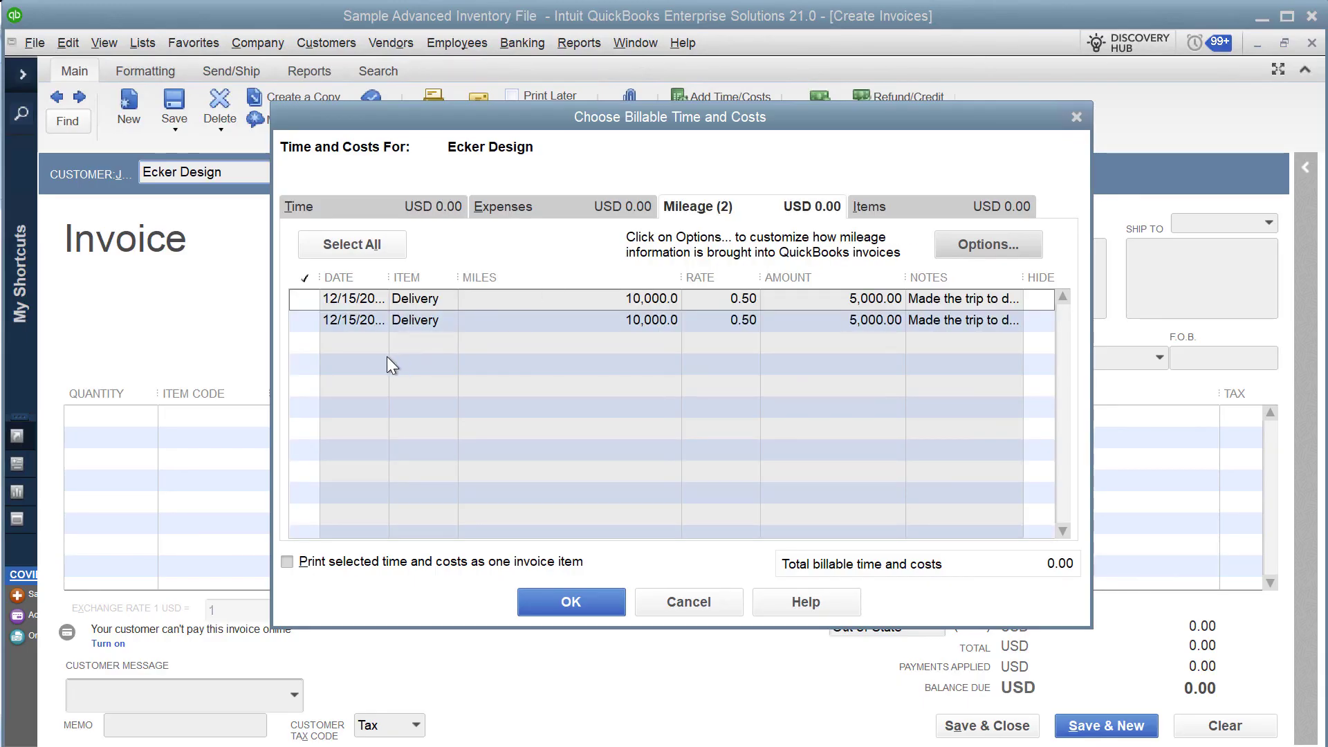
click(304, 312)
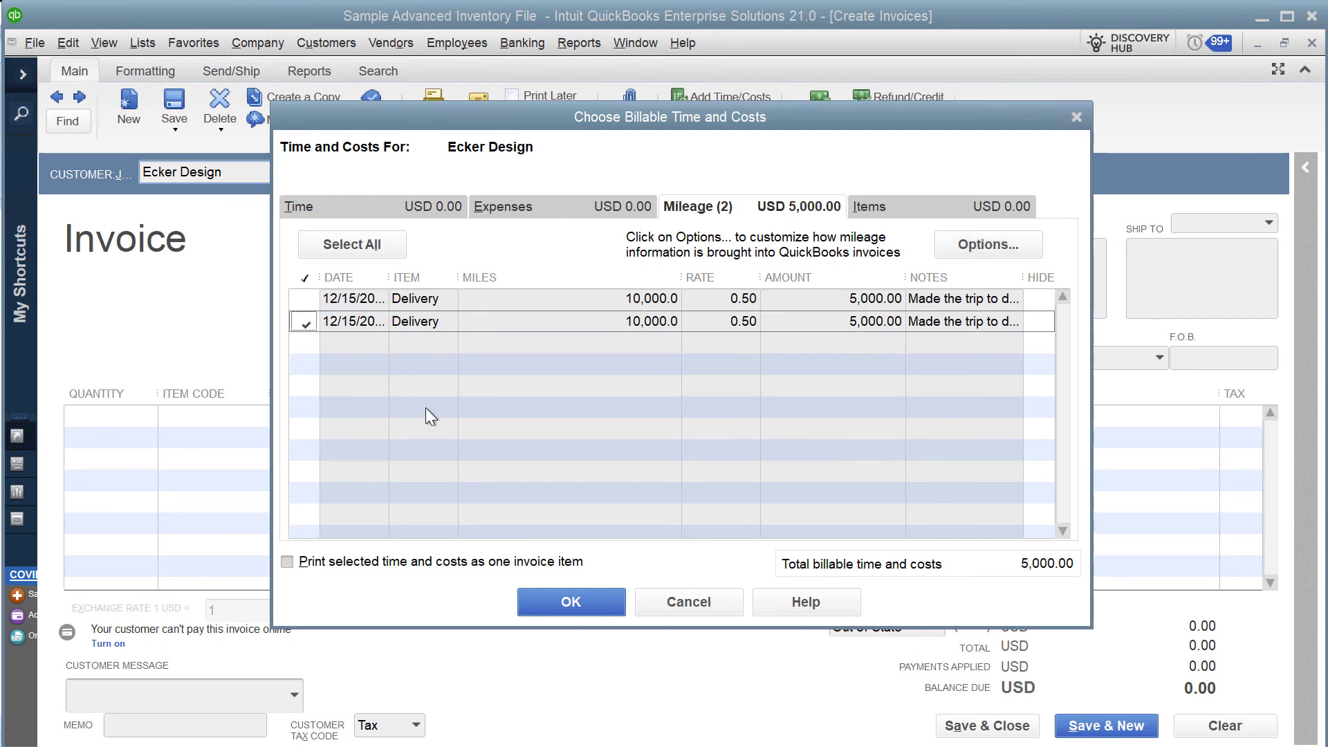
click(569, 602)
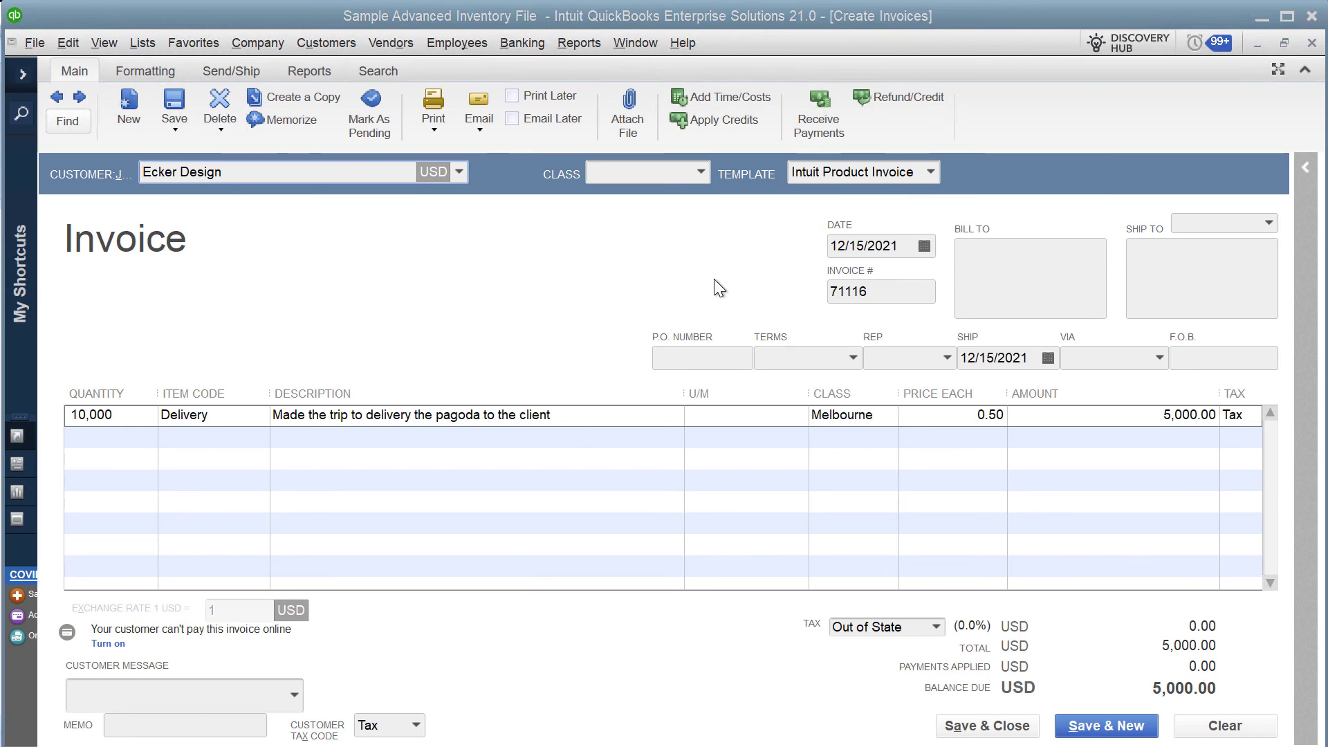
- Switch back to the import progress window in Zed Axis
key(alt+Tab)
key(alt+Tab)
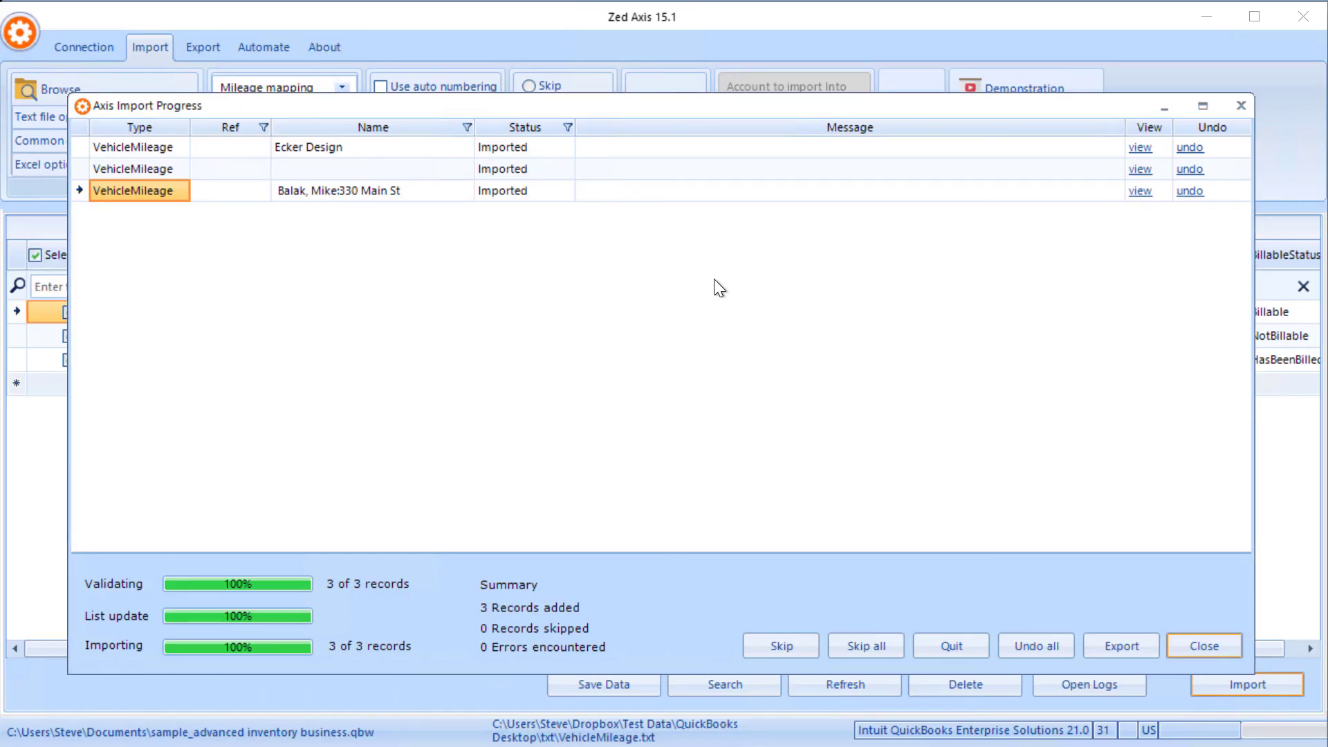